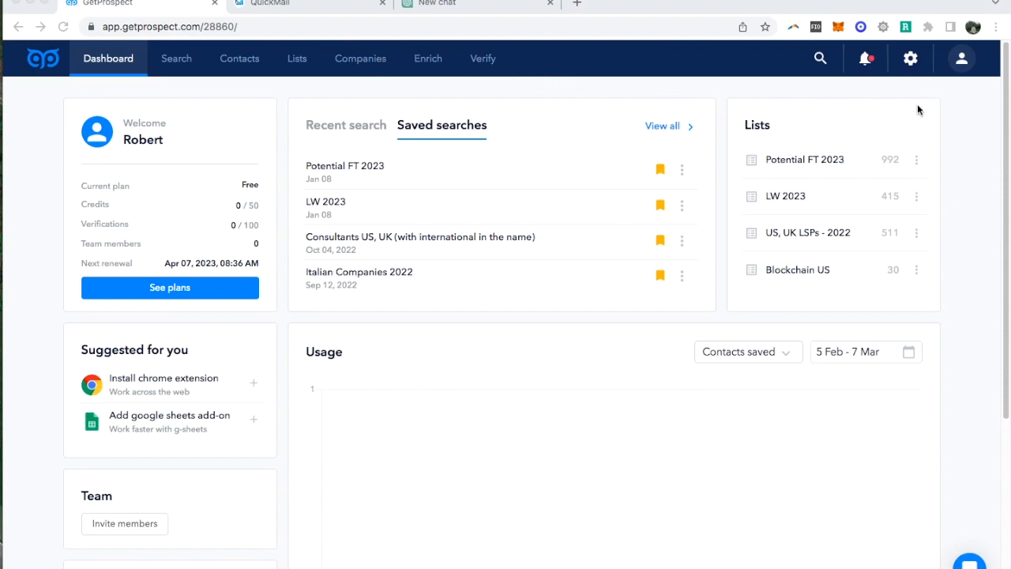
# - Check the account's current subscription plan and its email and verification credits
pyautogui.click(964, 65)
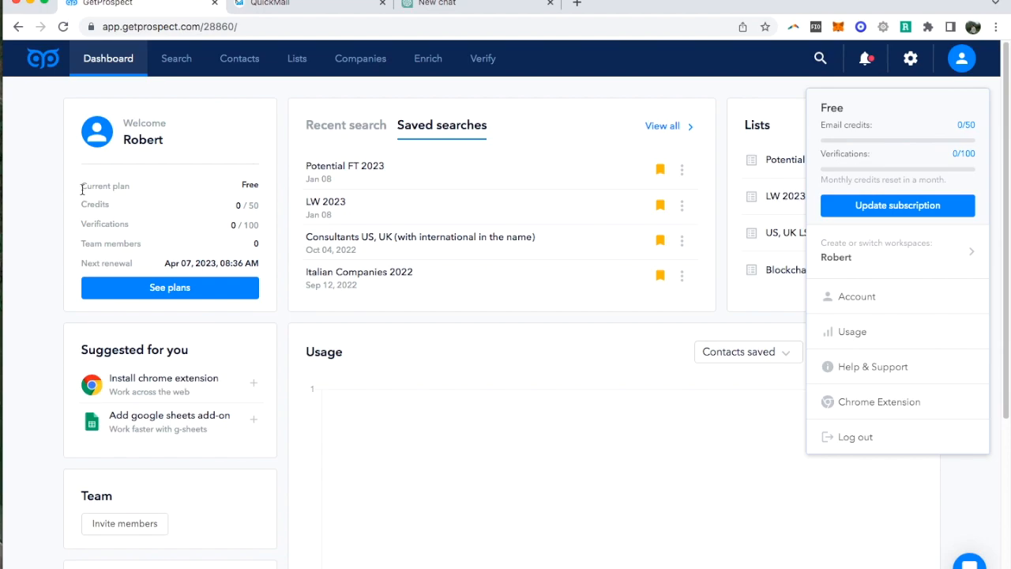
pyautogui.doubleClick(249, 185)
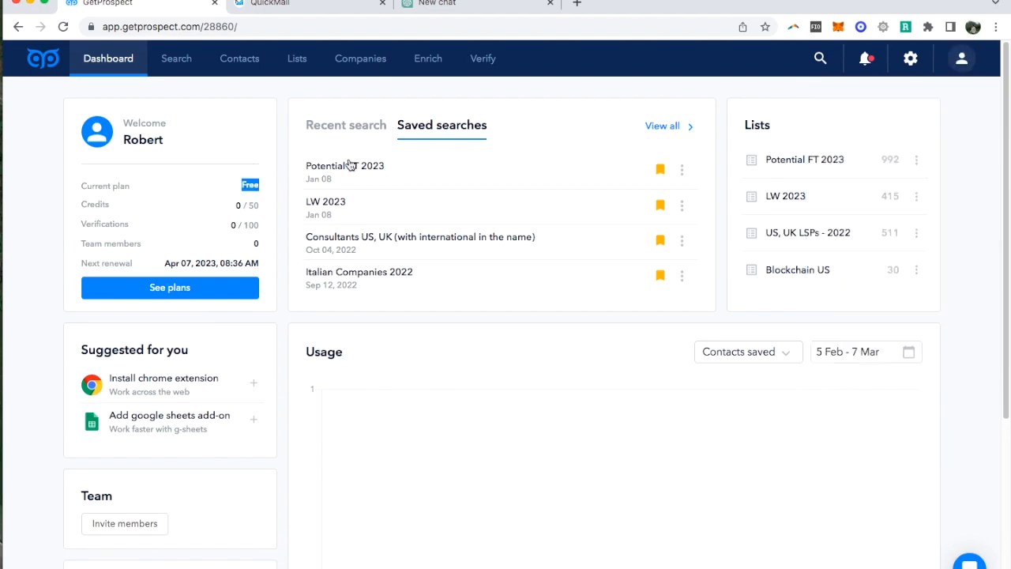
pyautogui.click(963, 58)
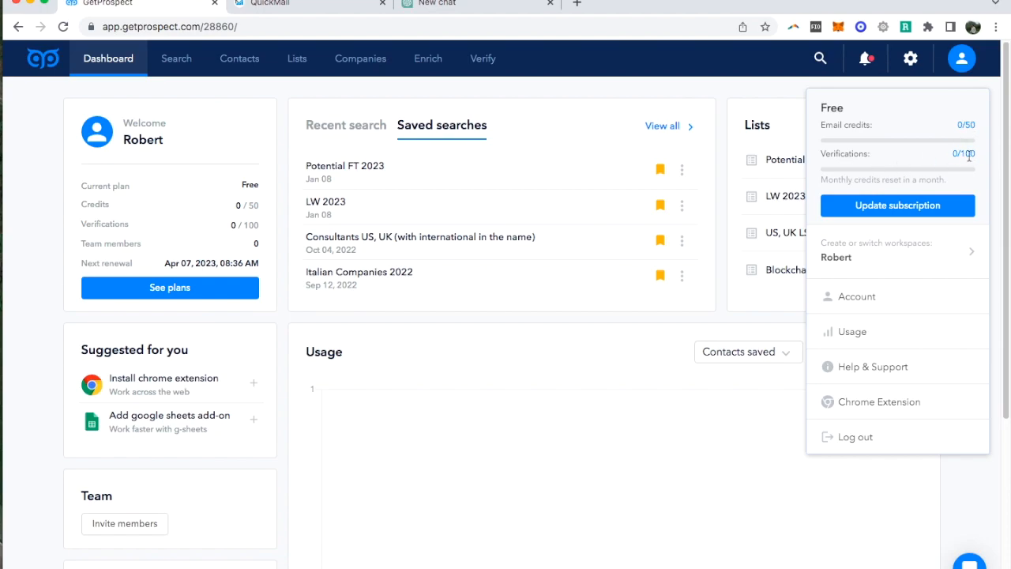
pyautogui.click(995, 112)
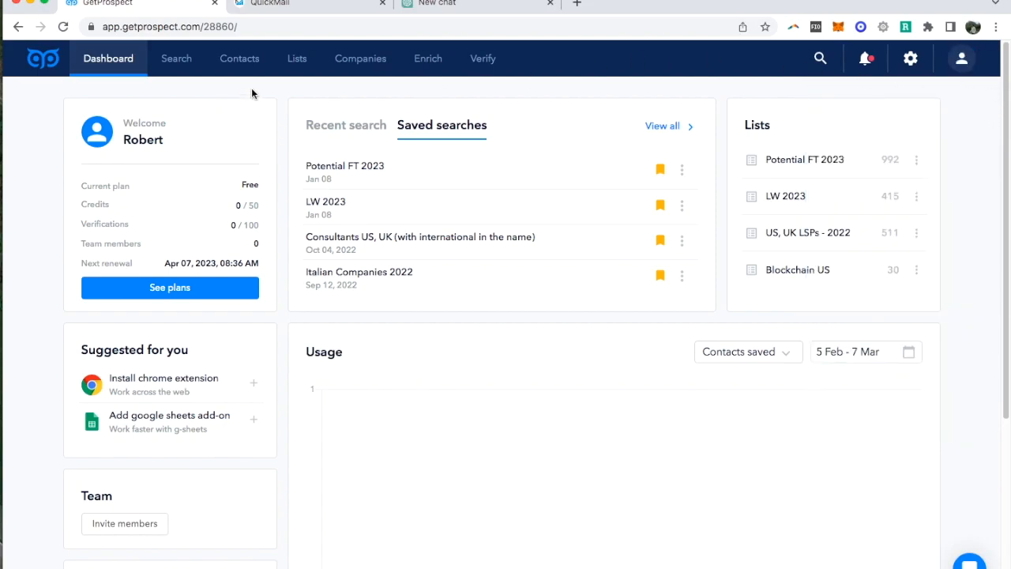
# - Start a lead search filtered to the Translation and Localization industry
pyautogui.click(176, 60)
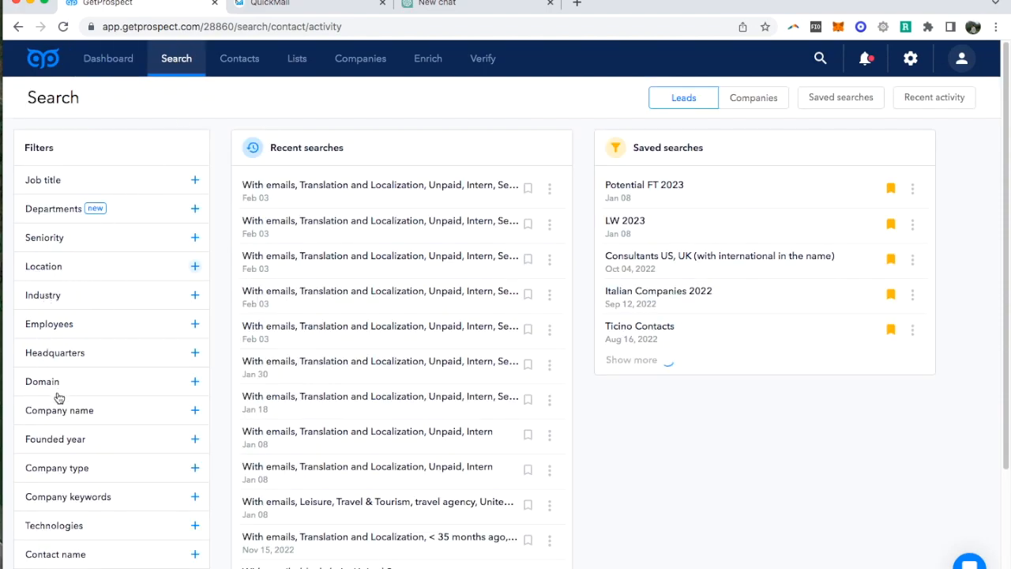
pyautogui.click(196, 296)
pyautogui.click(59, 322)
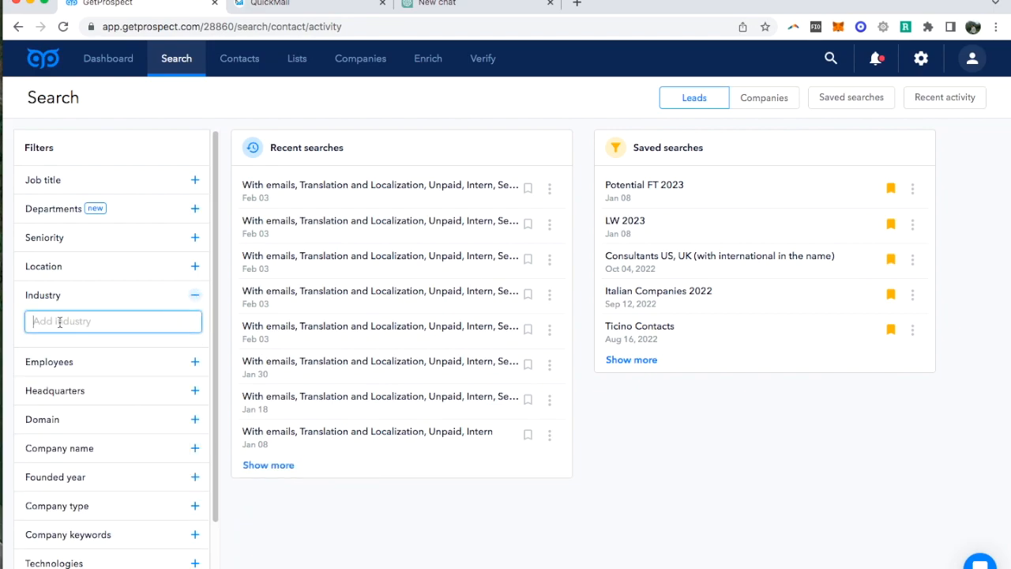
pyautogui.write('translation')
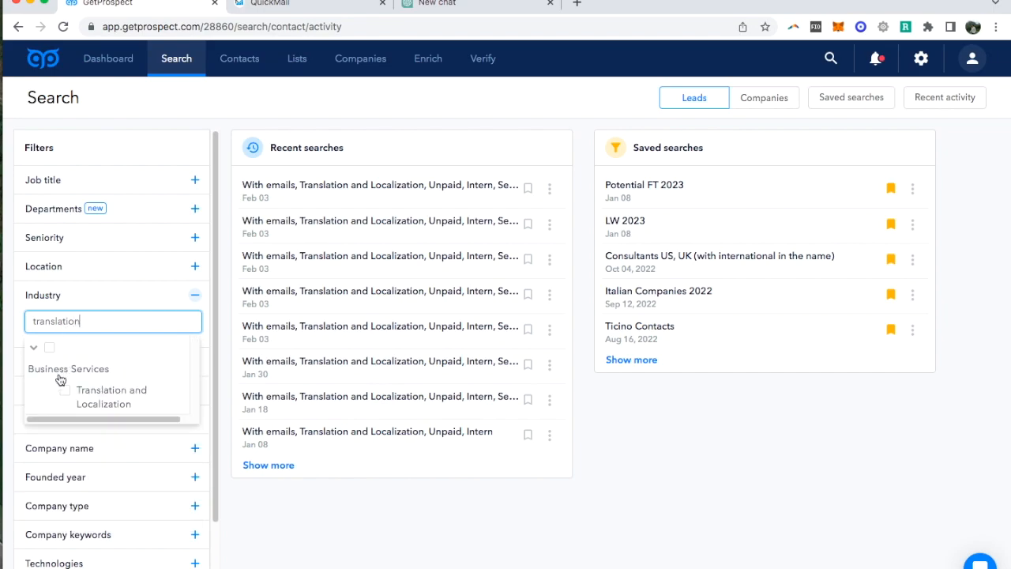
pyautogui.click(65, 390)
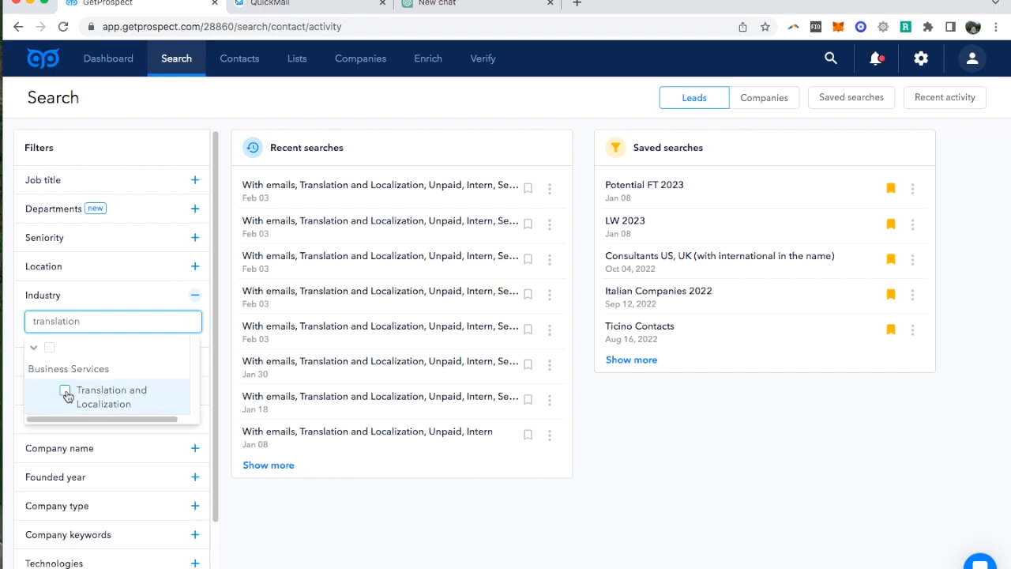
pyautogui.click(188, 362)
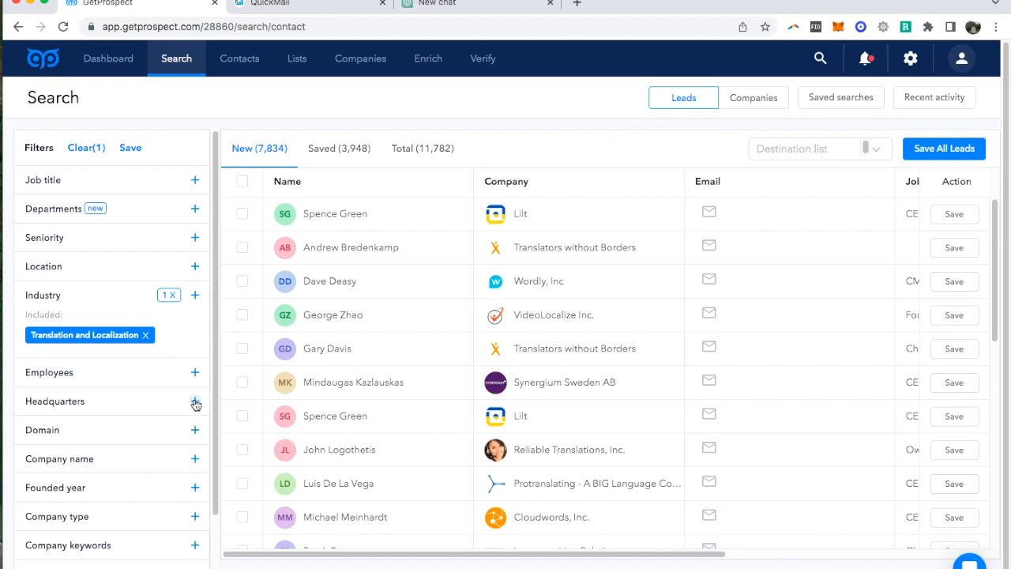
# - Restrict the lead search to companies headquartered in the United States and Germany
pyautogui.scroll(-3, 66, 245)
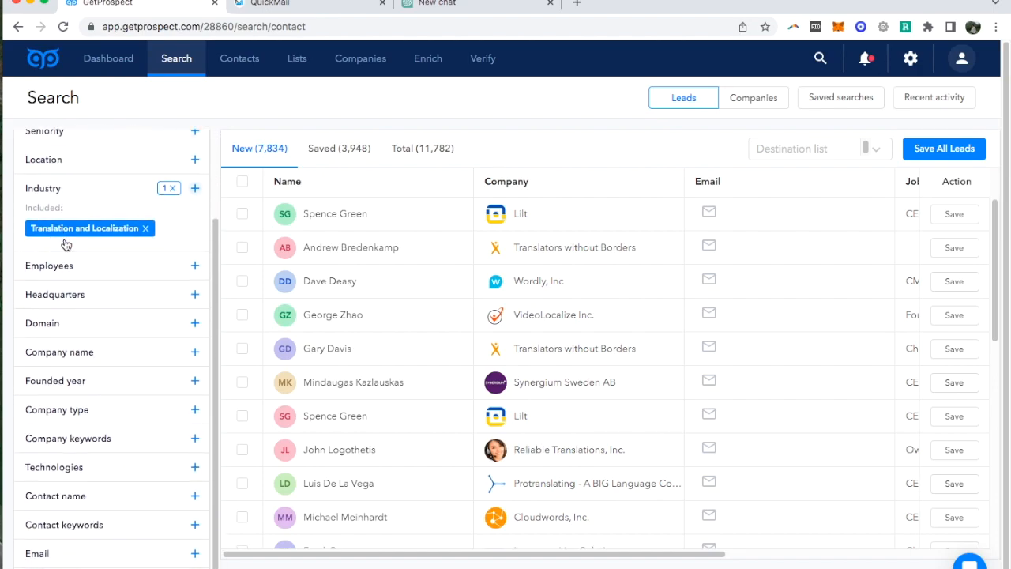
pyautogui.scroll(3, 77, 319)
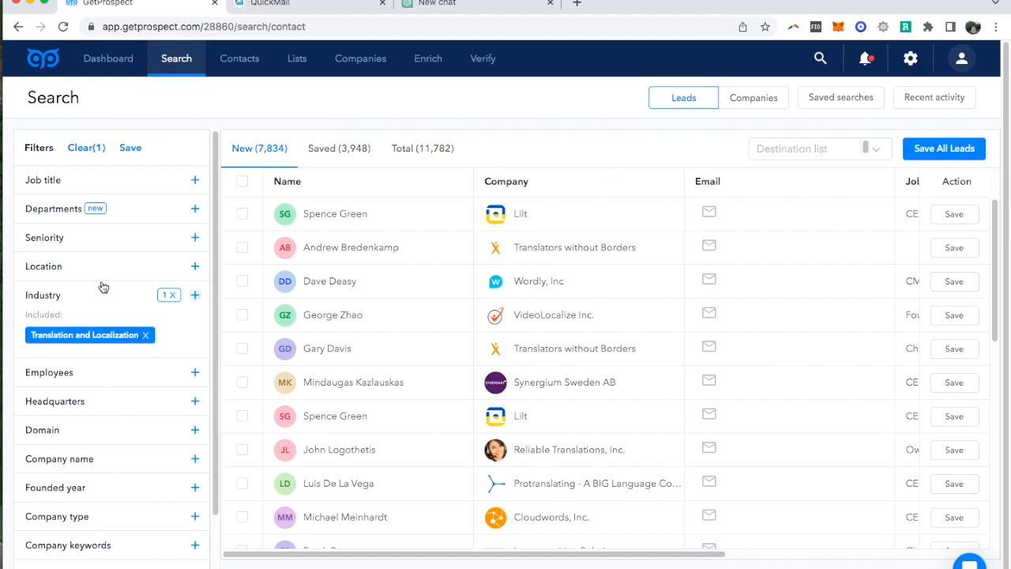
pyautogui.click(195, 402)
pyautogui.click(79, 427)
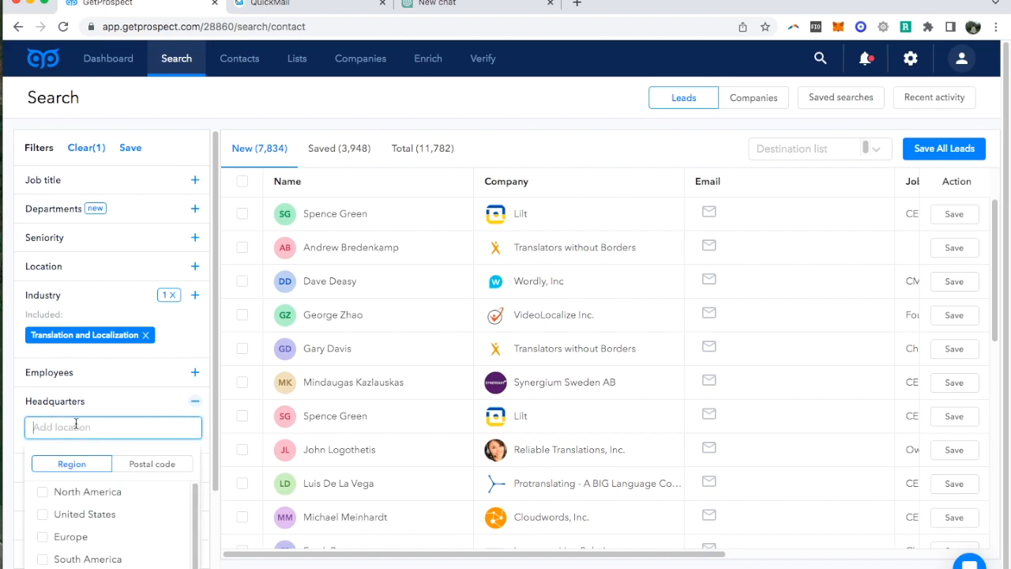
pyautogui.click(49, 516)
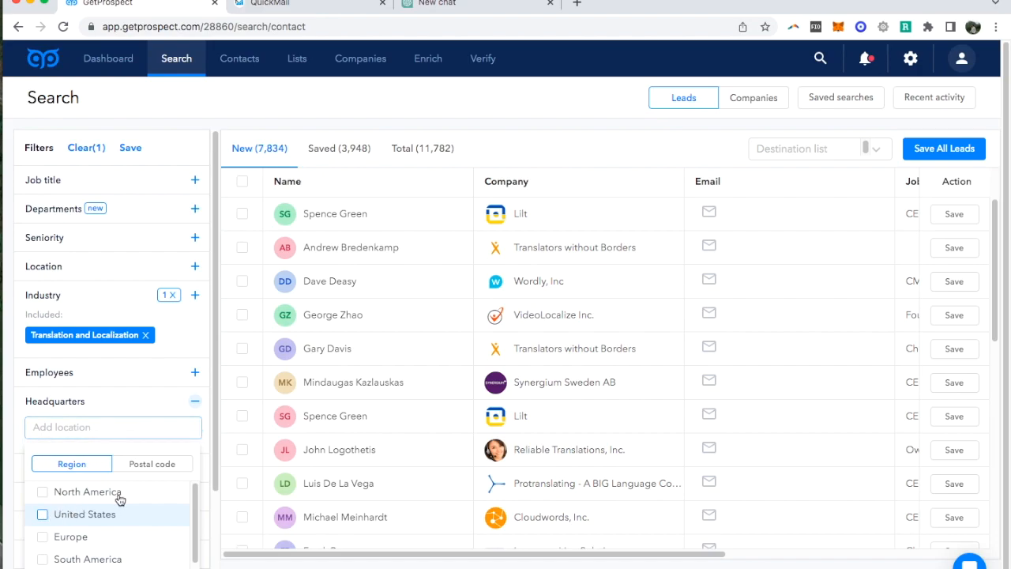
pyautogui.click(80, 420)
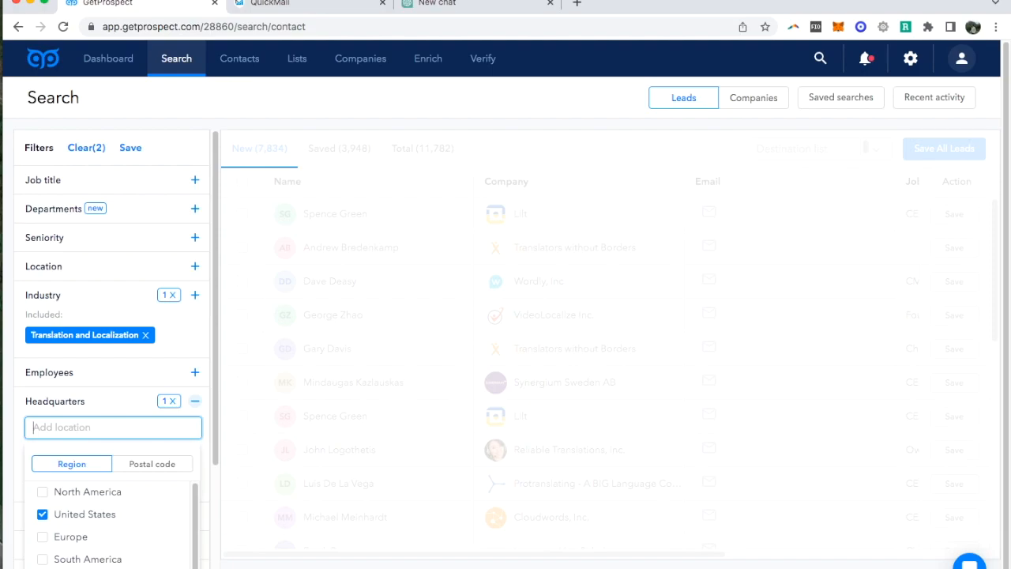
pyautogui.write('Germany')
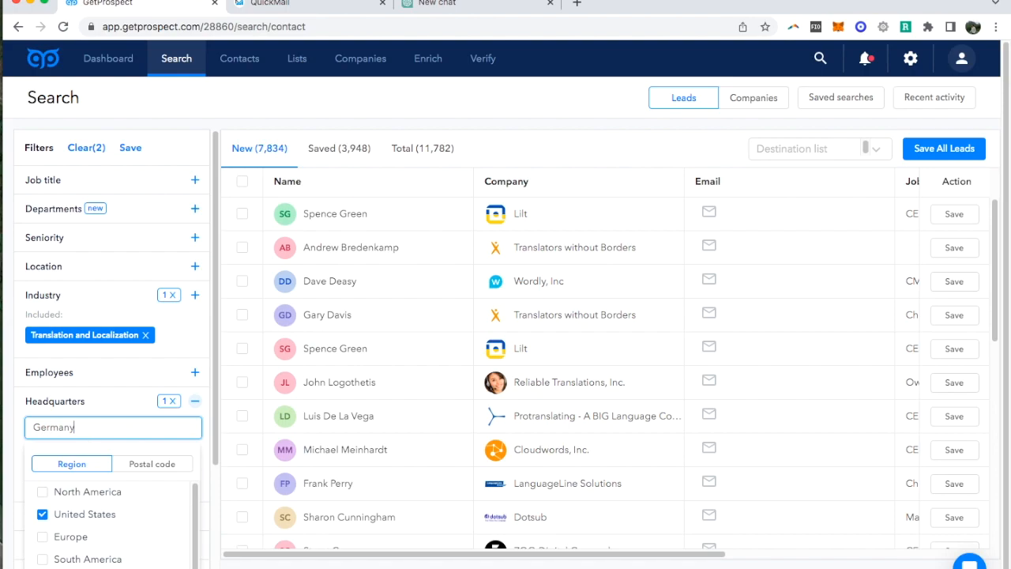
pyautogui.press('Return')
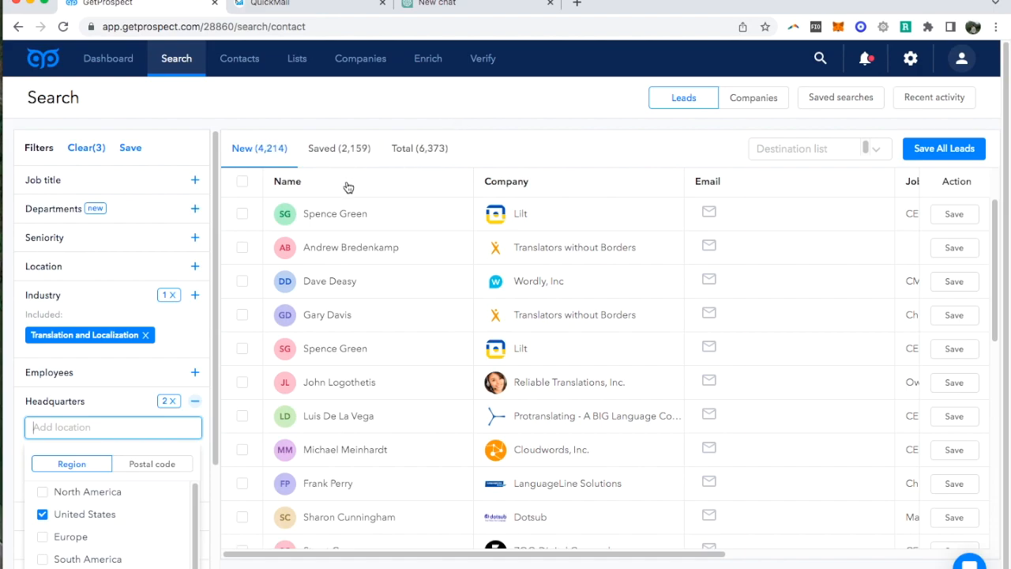
pyautogui.click(371, 174)
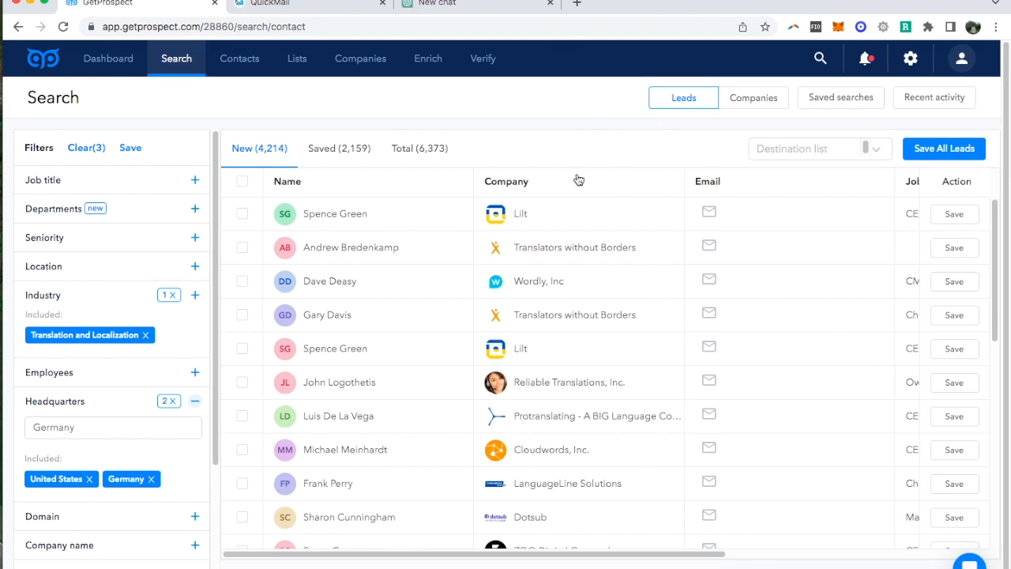
# - Set up saving all found leads to a new list named "Example list", with a maximum of 50 leads
pyautogui.click(963, 150)
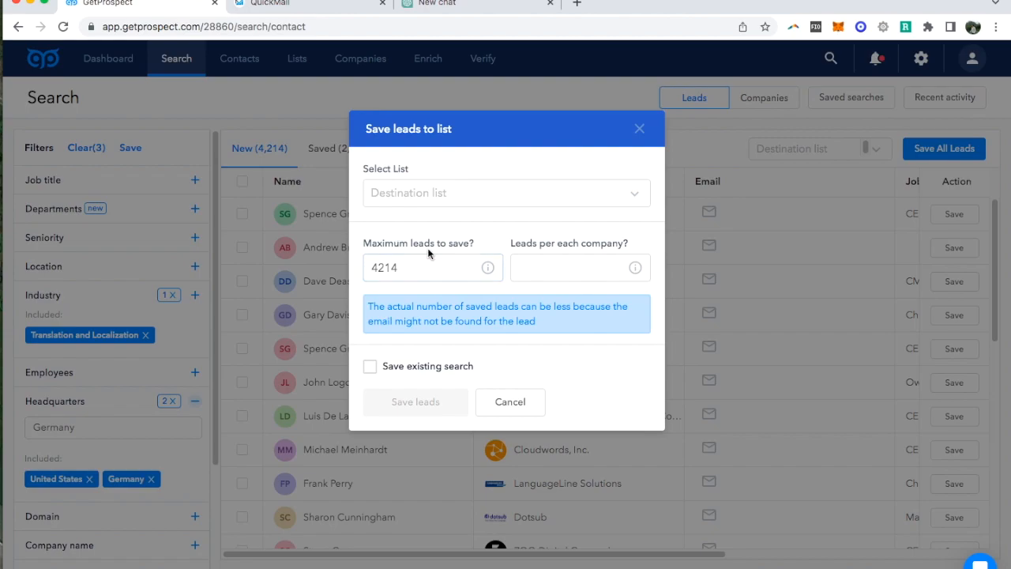
pyautogui.doubleClick(413, 269)
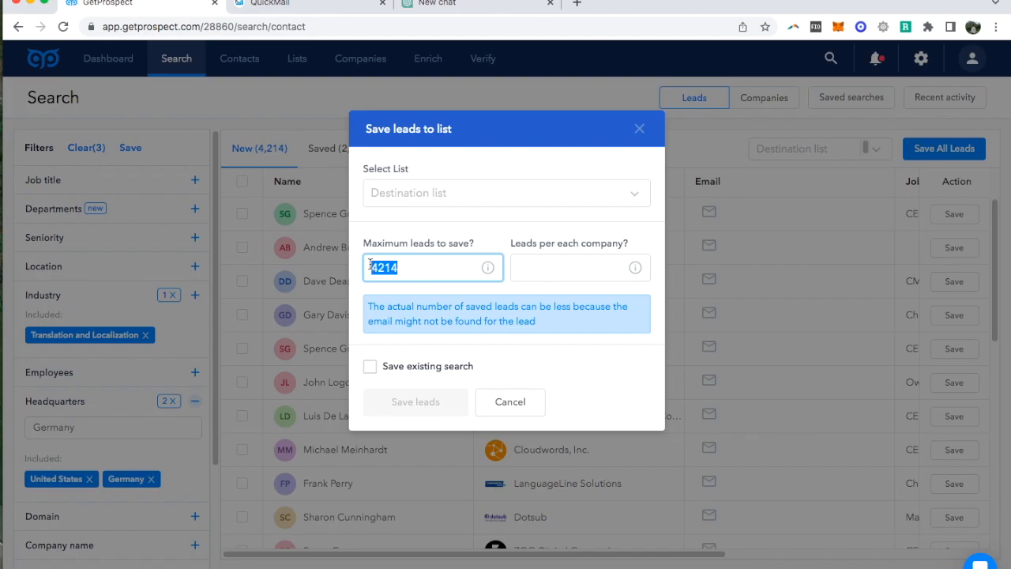
pyautogui.write('50')
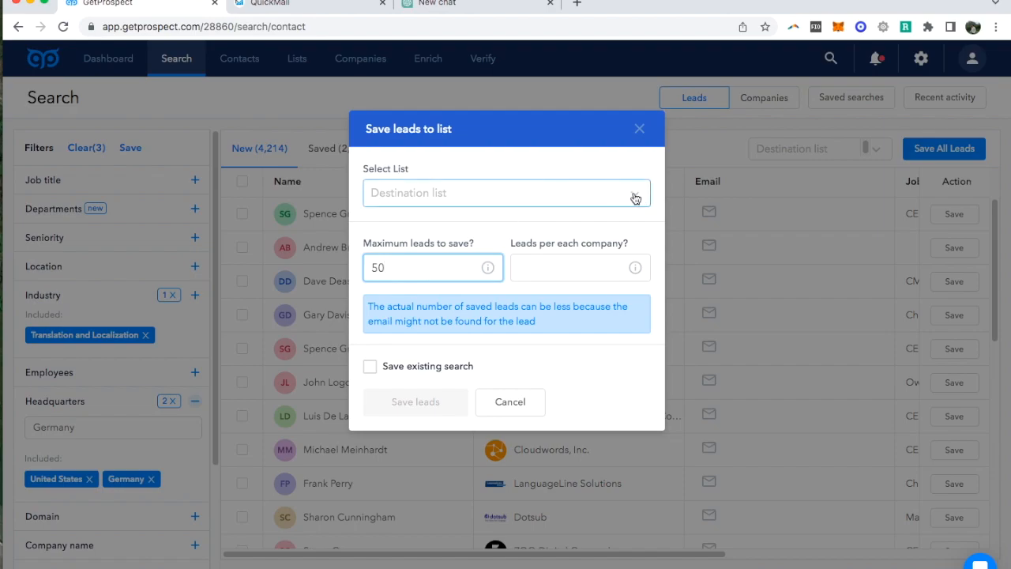
pyautogui.click(538, 193)
pyautogui.write('E')
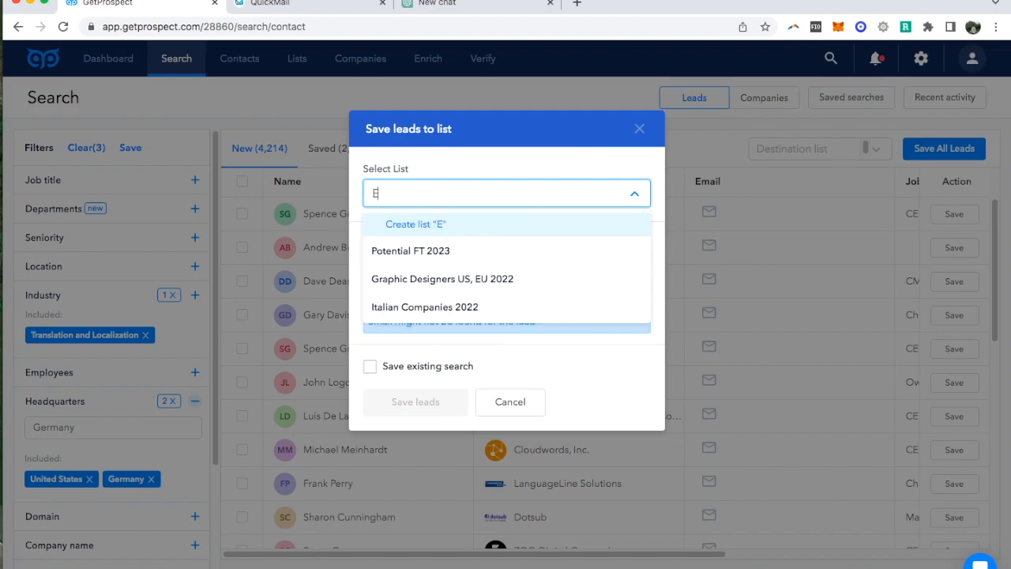
pyautogui.write('xampl')
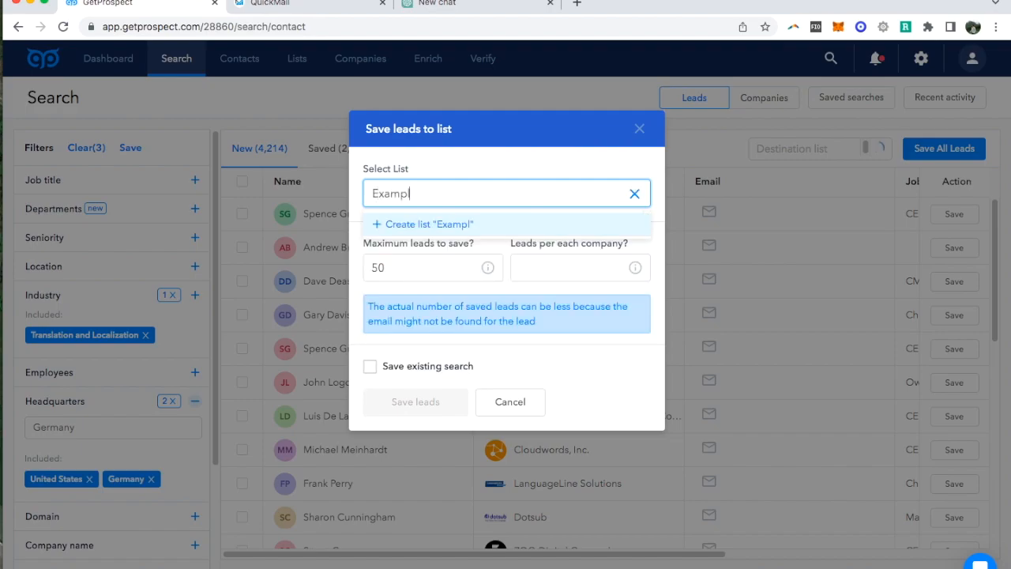
pyautogui.write('e list')
# - Limit the saved leads to 2 per company and save them to the list
pyautogui.click(525, 267)
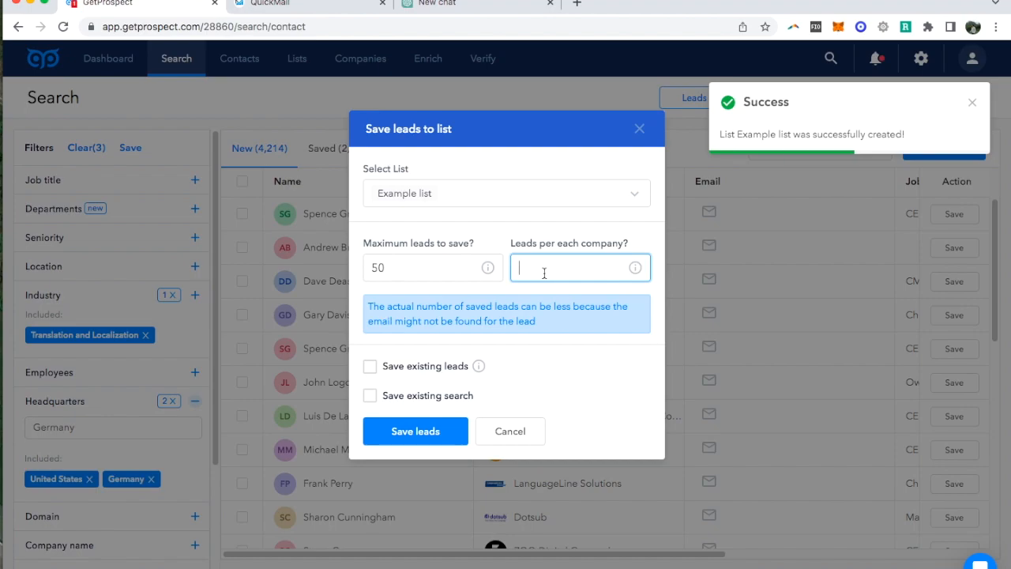
pyautogui.write('2')
pyautogui.click(424, 433)
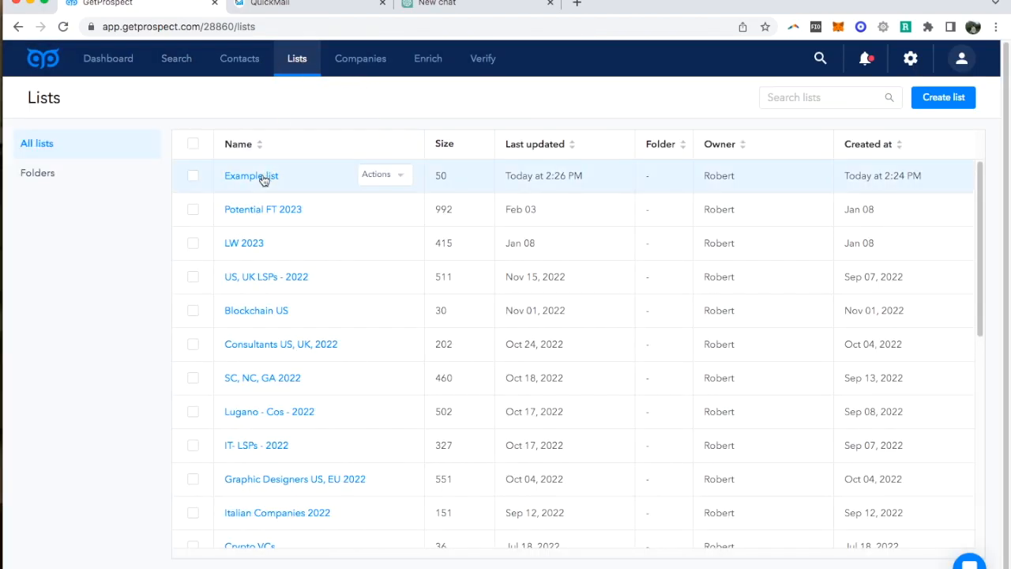
# - Export Example list from the saved lists as a CSV file including all properties
pyautogui.click(404, 180)
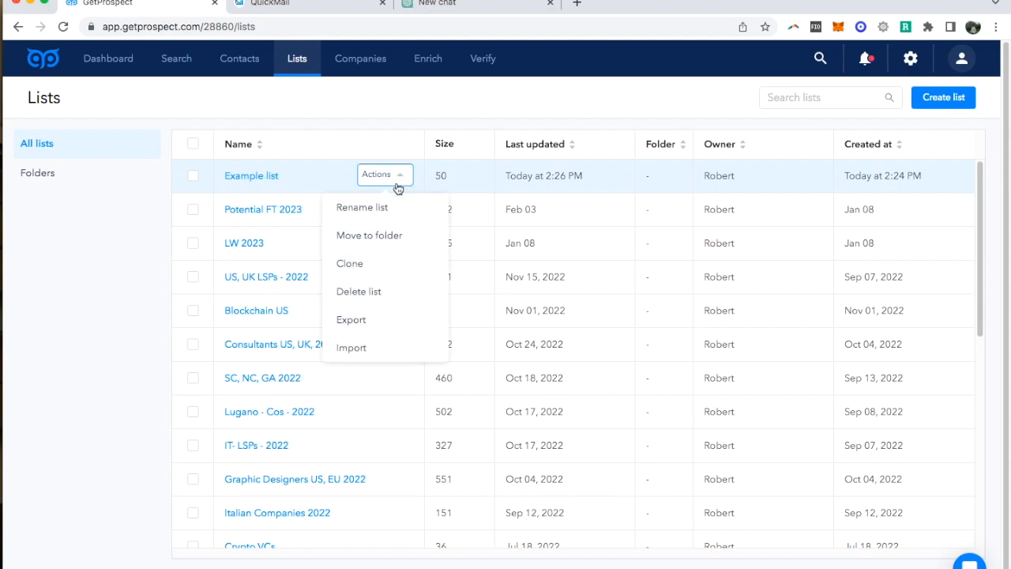
pyautogui.click(366, 324)
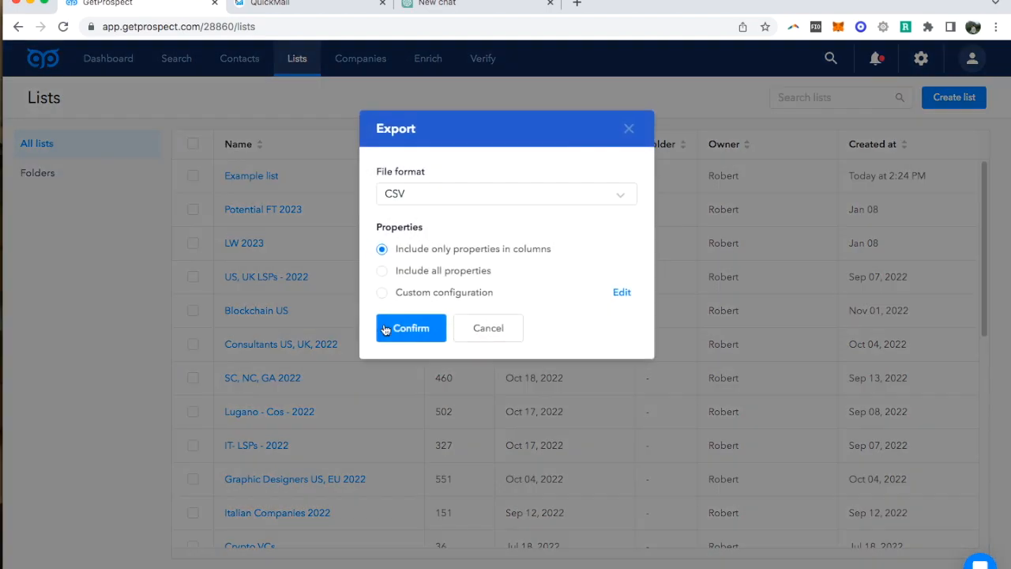
pyautogui.click(398, 273)
pyautogui.click(404, 329)
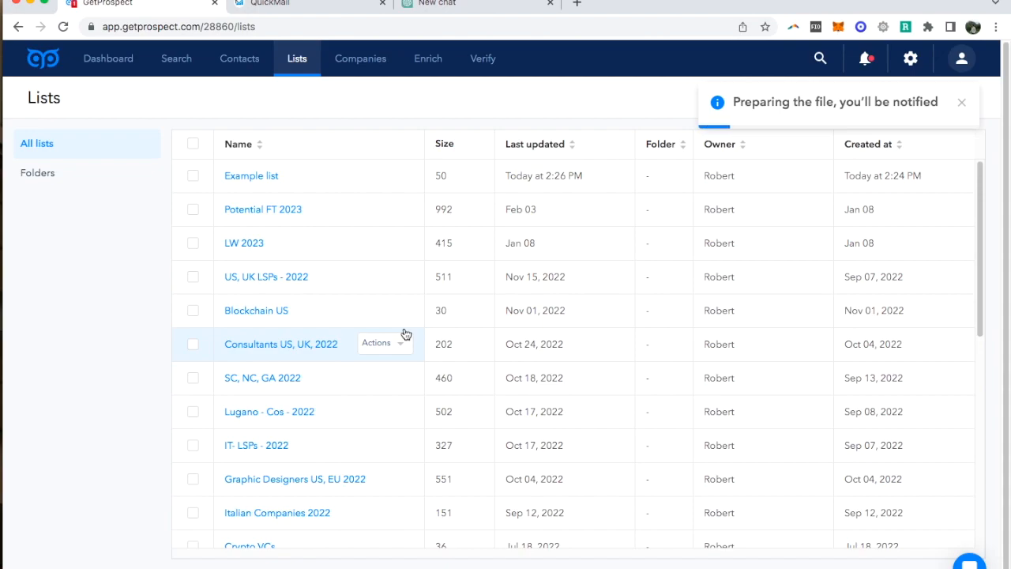
# - Switch to QuickMail and create a new campaign bucket named "Example bucket" without any rejection options
pyautogui.click(312, 4)
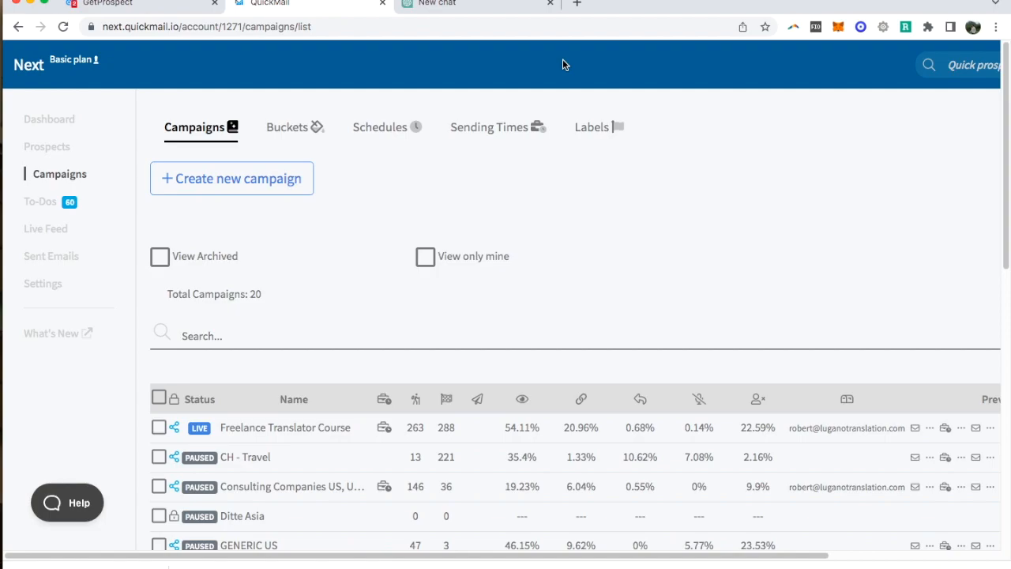
pyautogui.click(296, 129)
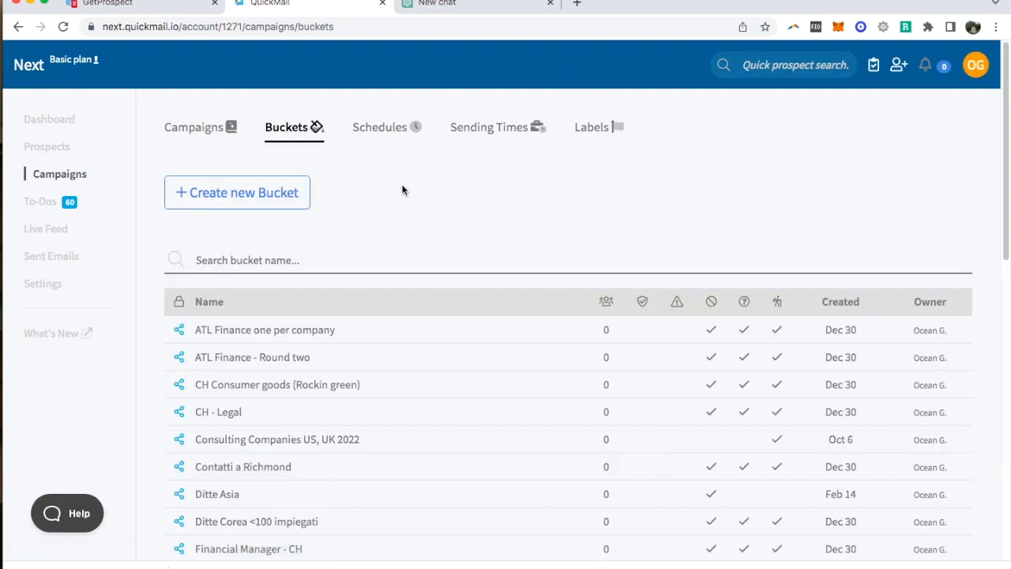
pyautogui.click(274, 194)
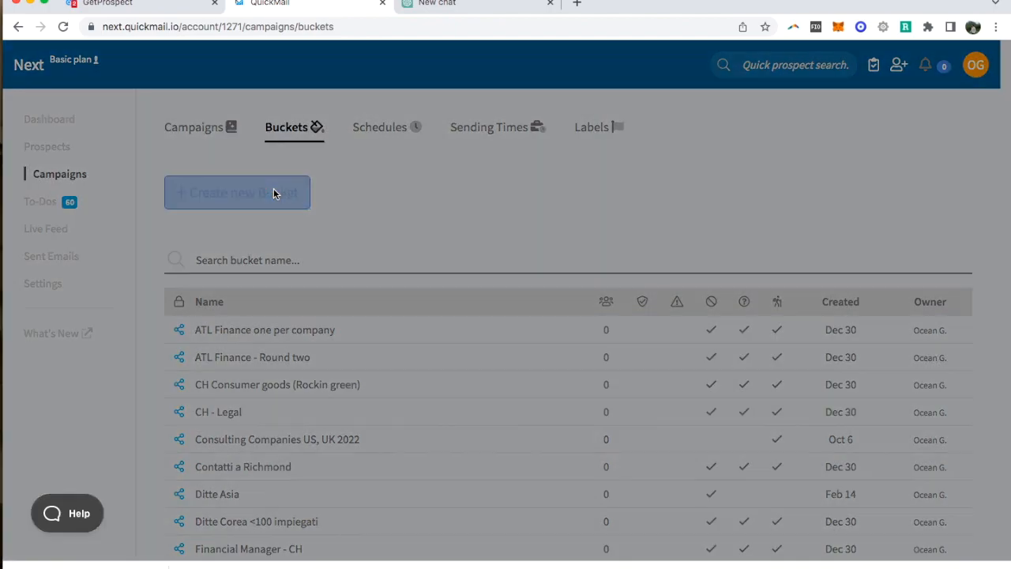
pyautogui.click(285, 171)
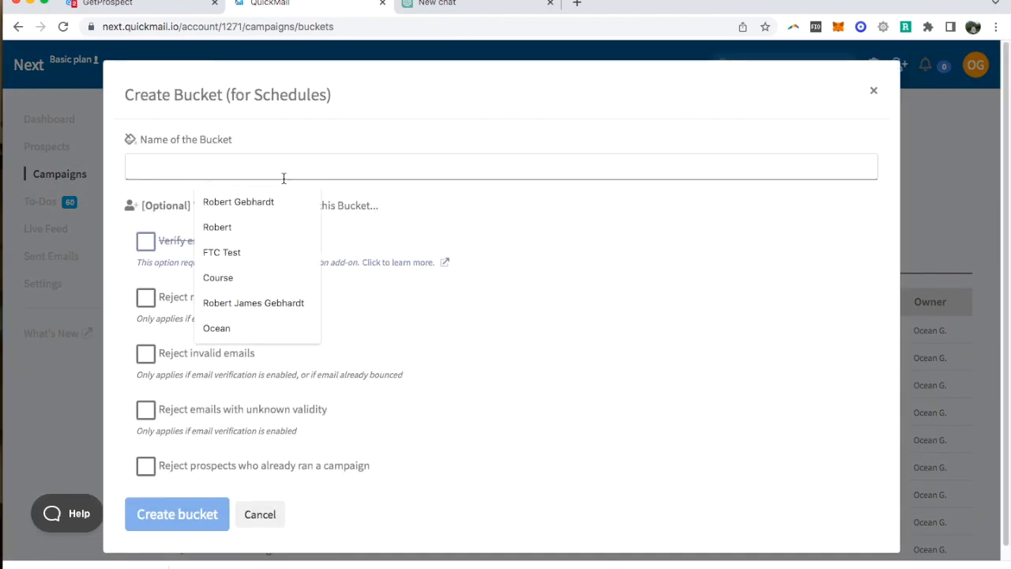
pyautogui.write('Example bucket')
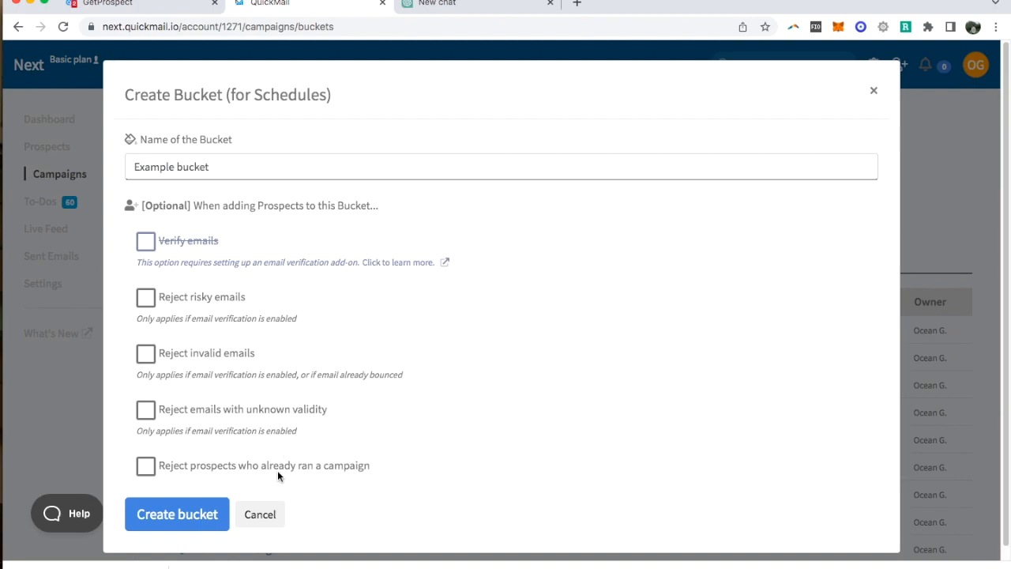
pyautogui.click(182, 516)
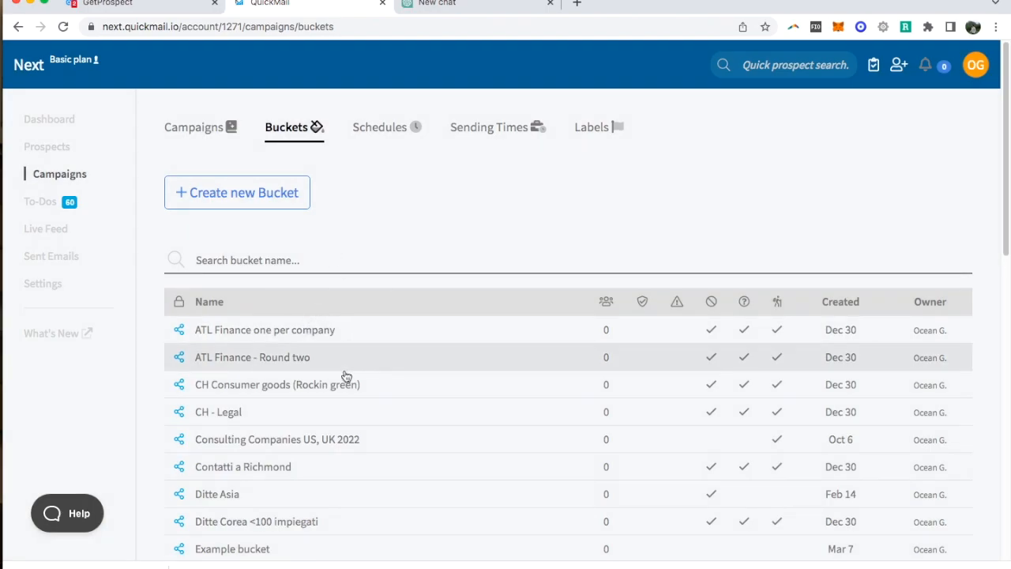
# - Open the prospects list and start importing prospects from a CSV file
pyautogui.scroll(-1, 351, 411)
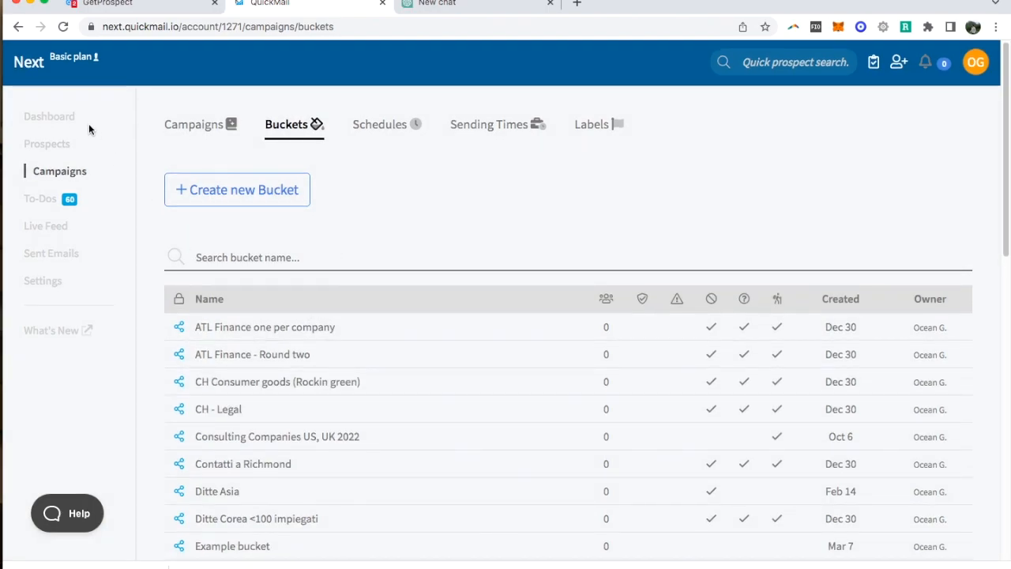
pyautogui.click(67, 146)
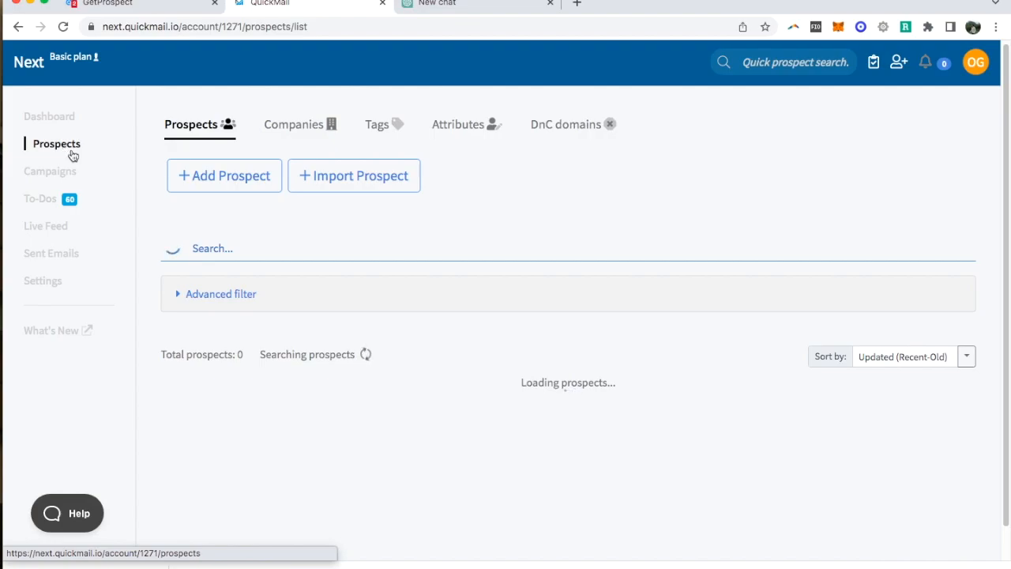
pyautogui.click(338, 178)
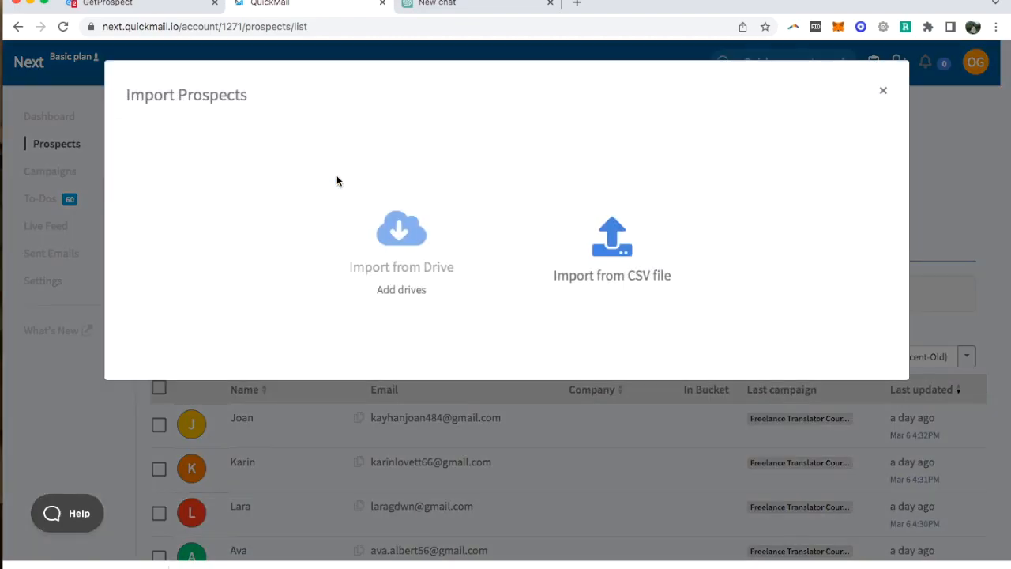
pyautogui.click(621, 258)
# - Switch to Finder and load the exported Example_List CSV file from the Desktop into the prospect import
pyautogui.press('super+Tab')
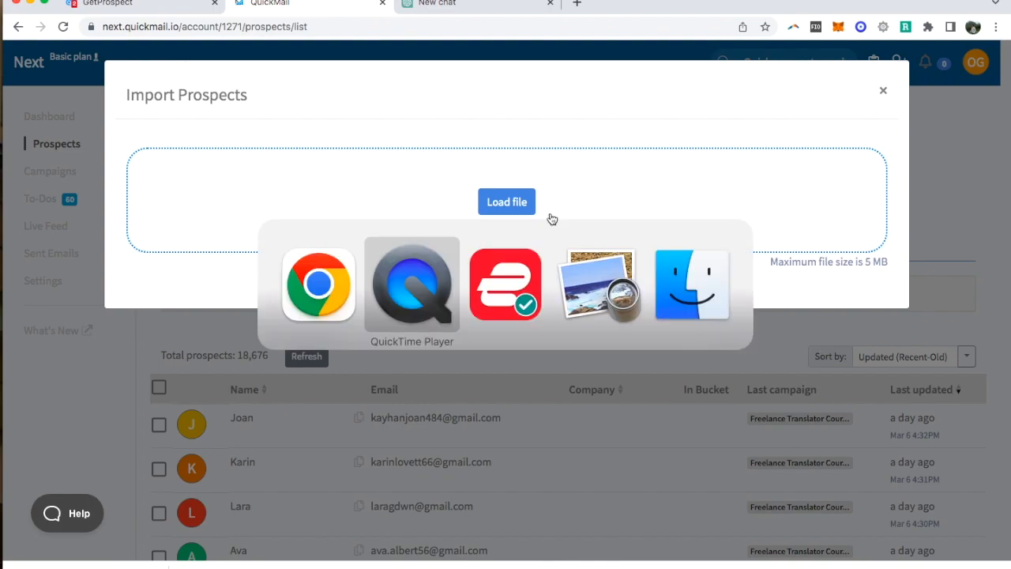
pyautogui.press('super+Tab')
pyautogui.press('super+Tab')
pyautogui.press('super+Tab')
pyautogui.moveTo(392, 8); pyautogui.dragTo(873, 15)
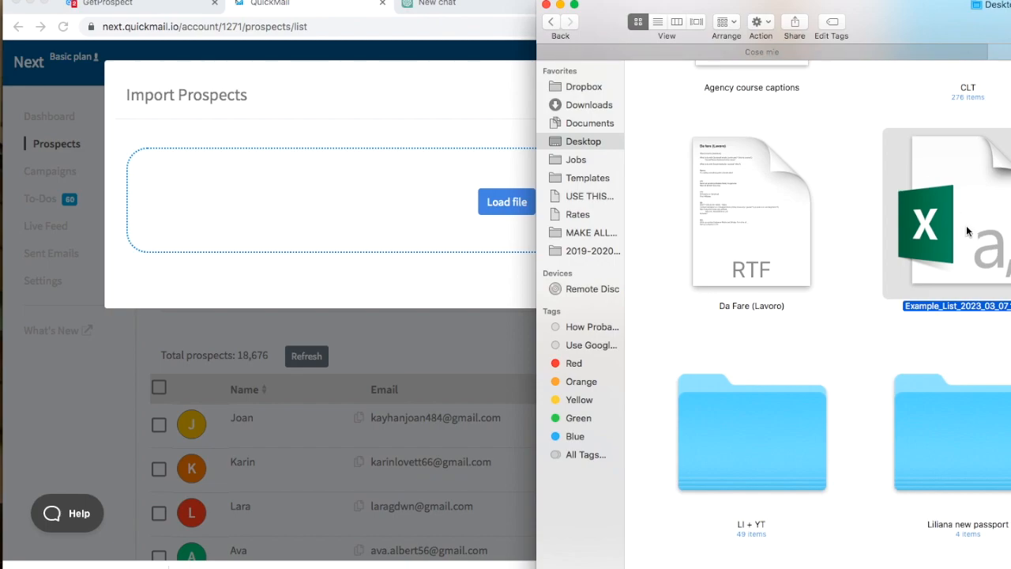
pyautogui.moveTo(888, 227); pyautogui.dragTo(452, 201)
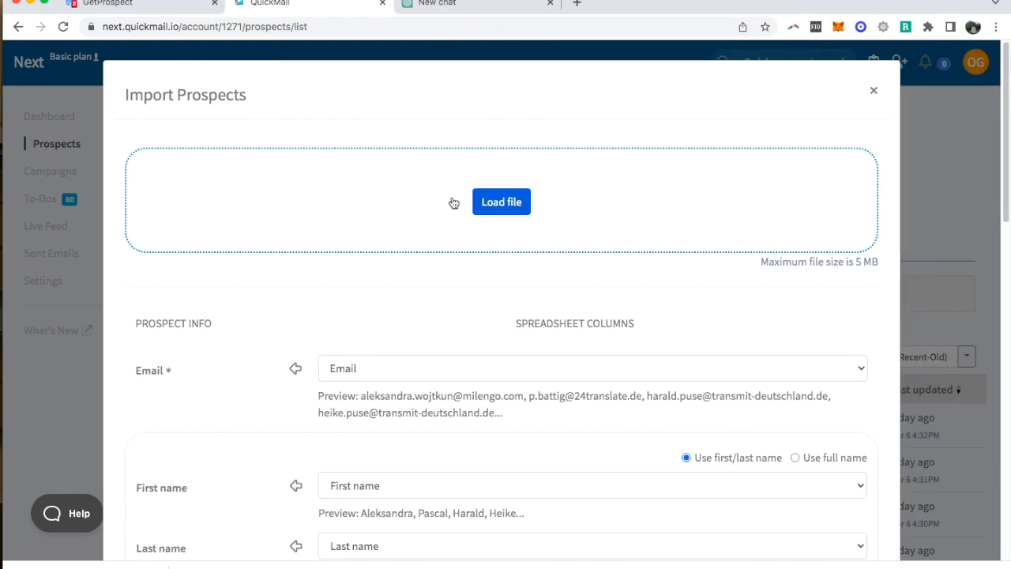
# - Assign the imported prospects to Example bucket, keeping the suggested column mapping, and run the import
pyautogui.scroll(-3, 494, 271)
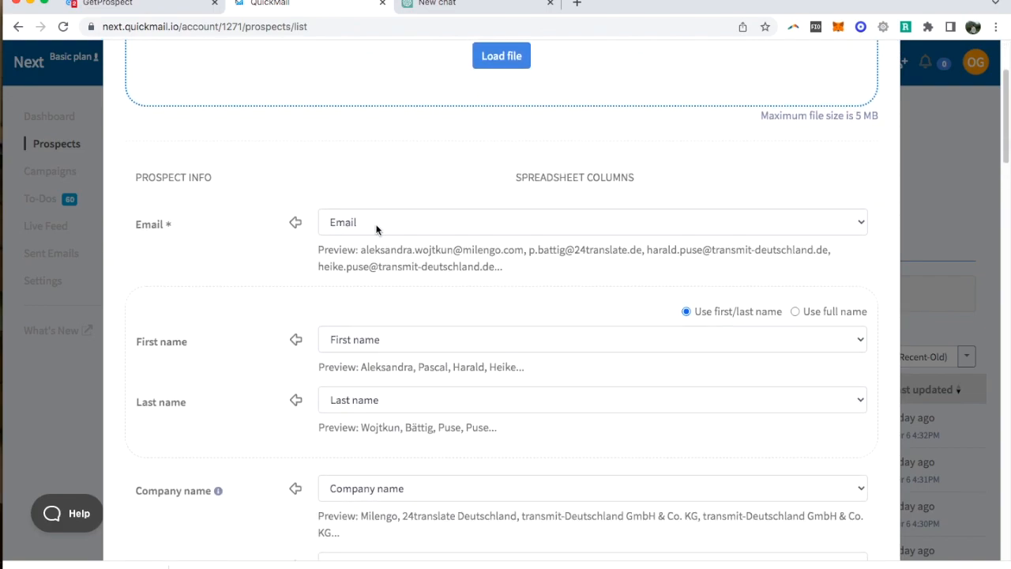
pyautogui.scroll(-1, 420, 273)
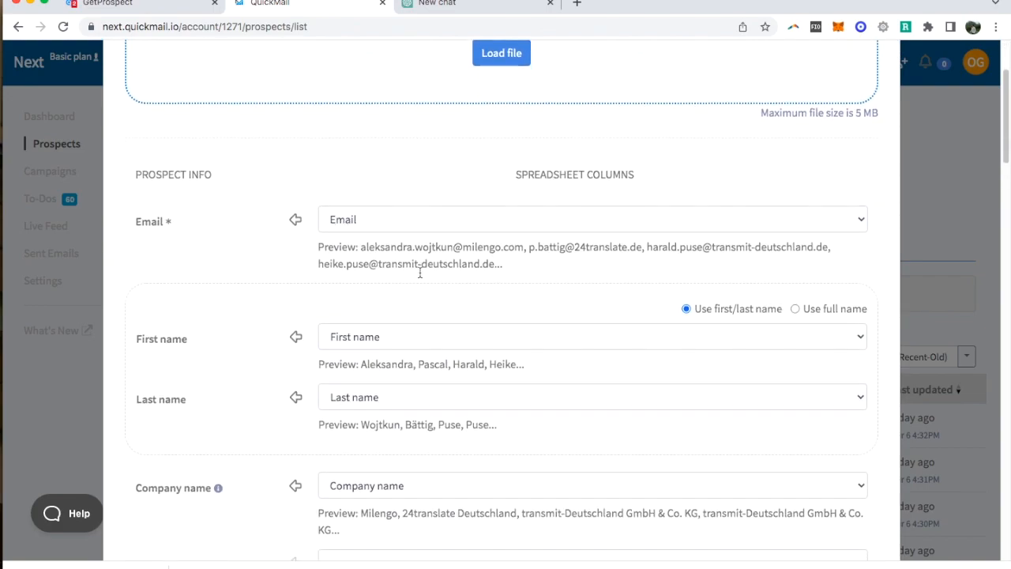
pyautogui.scroll(-2, 420, 273)
pyautogui.scroll(-1, 348, 330)
pyautogui.scroll(-4, 351, 337)
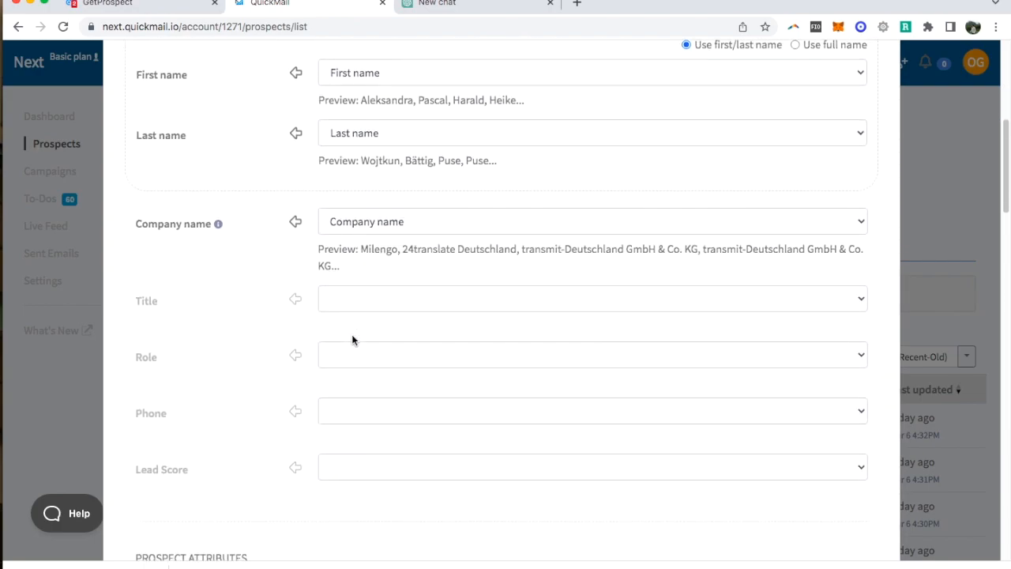
pyautogui.scroll(-10, 352, 340)
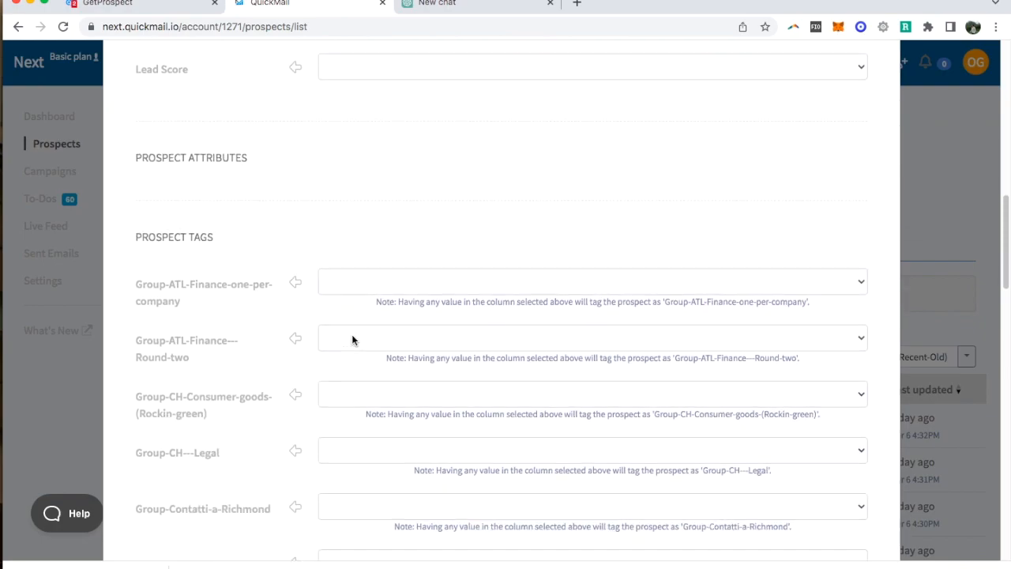
pyautogui.scroll(-20, 352, 340)
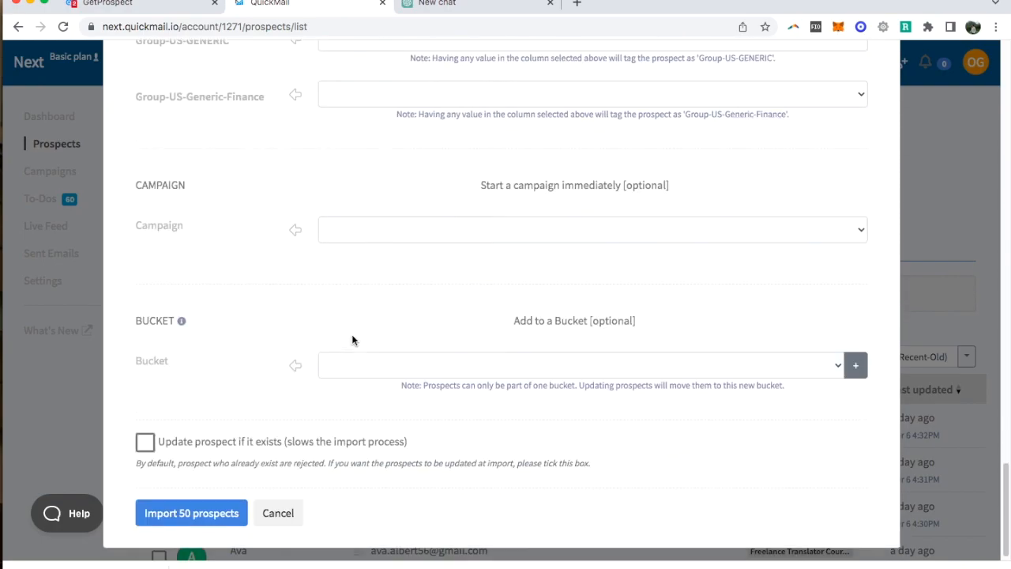
pyautogui.click(414, 361)
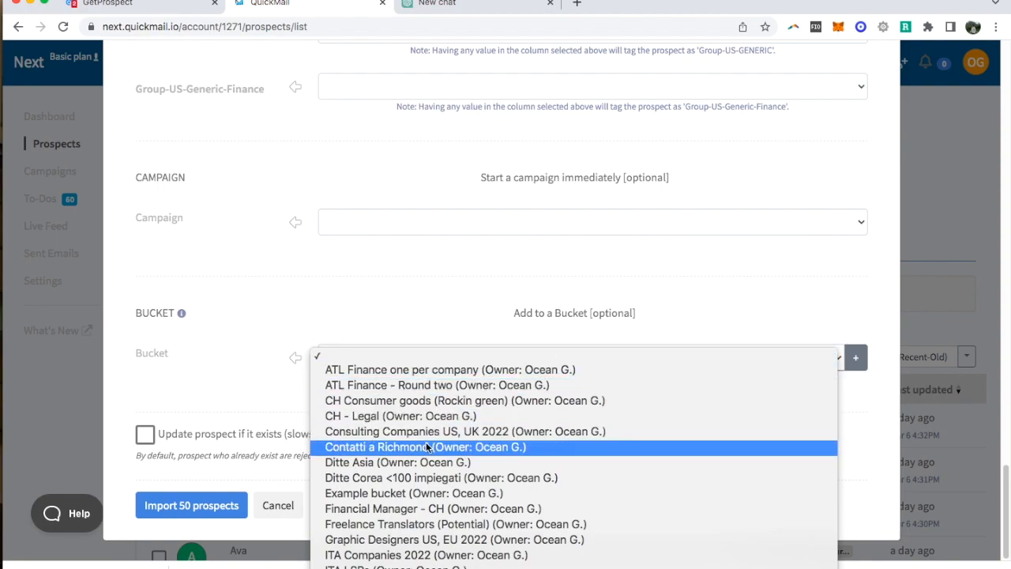
pyautogui.click(428, 495)
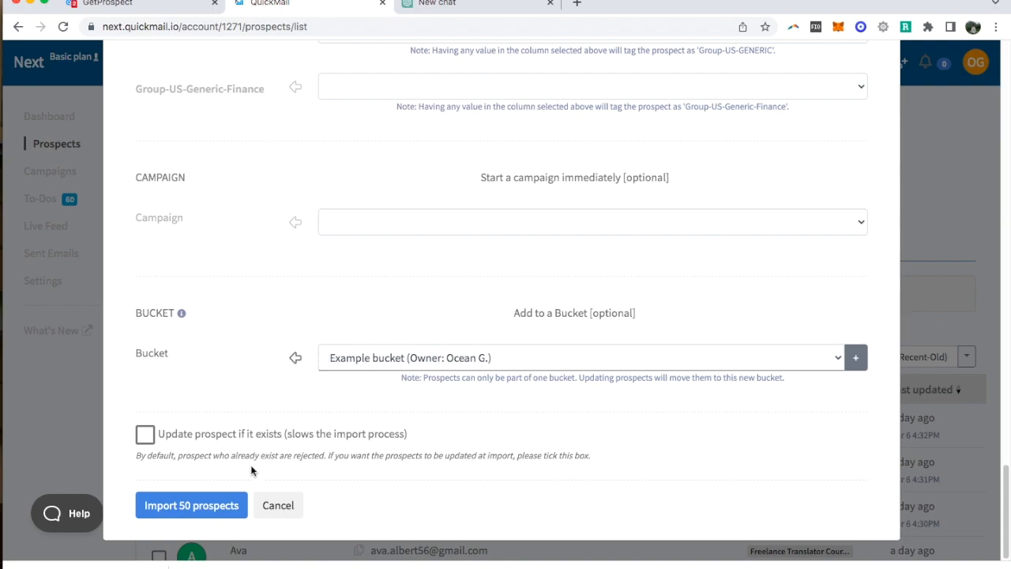
pyautogui.click(212, 505)
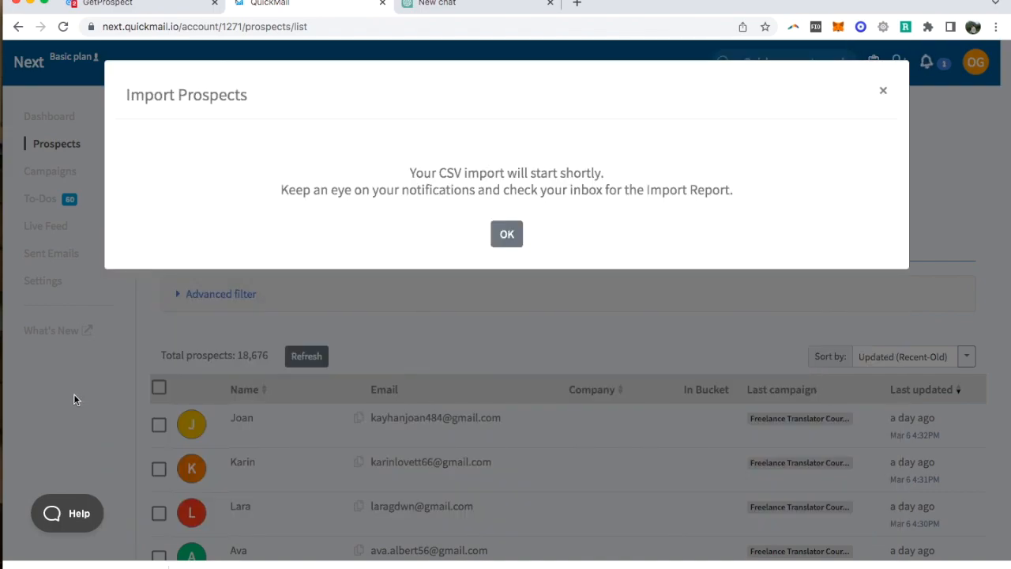
pyautogui.click(512, 237)
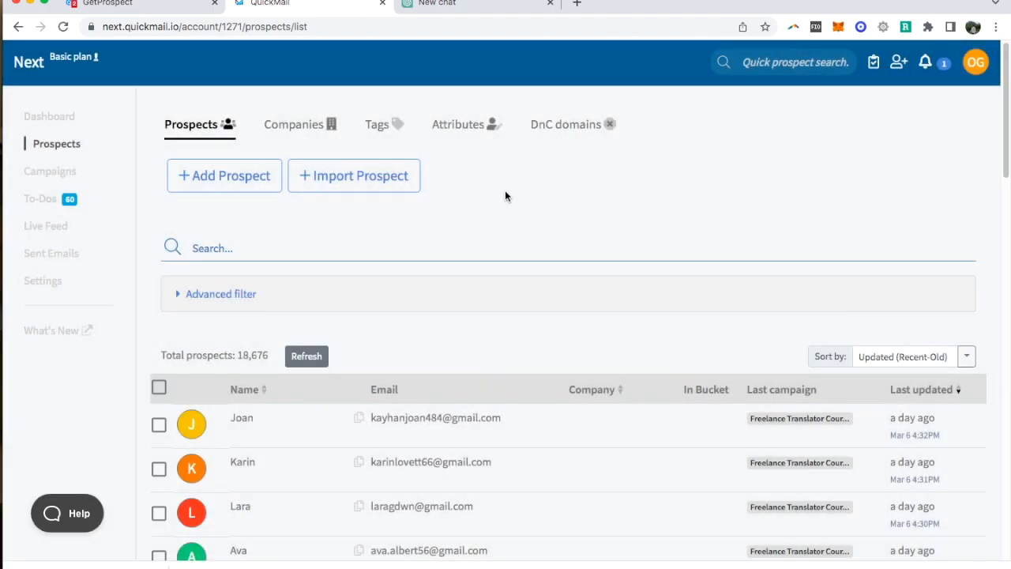
# - Create a new campaign named "Example campaign" with visibility set to Only me
pyautogui.click(46, 178)
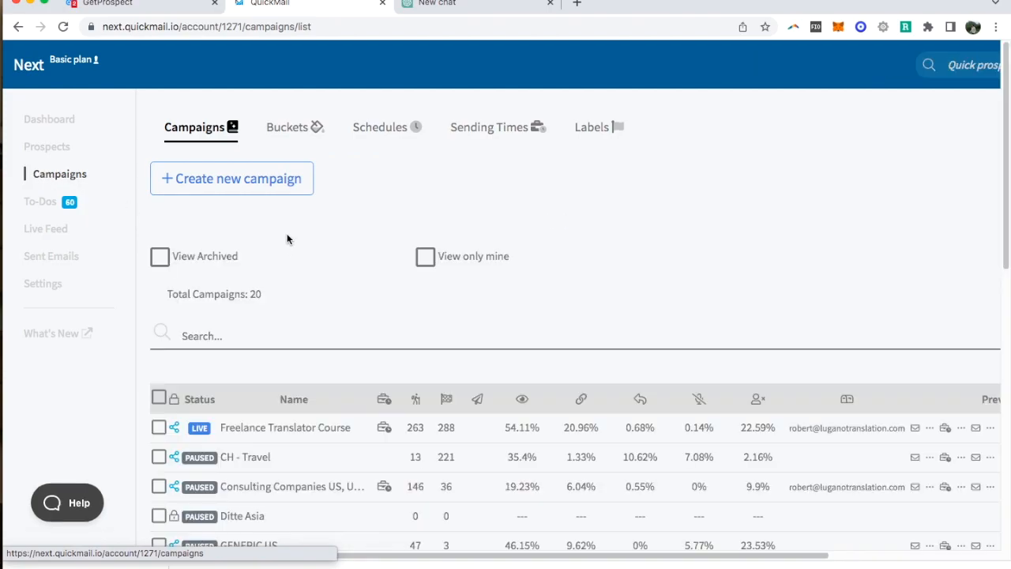
pyautogui.click(273, 178)
pyautogui.click(666, 257)
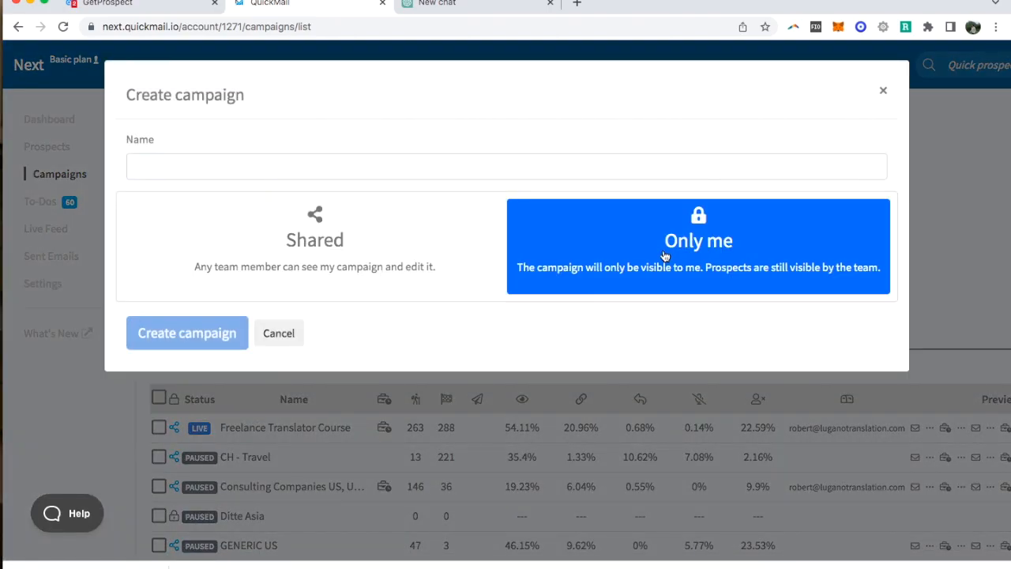
pyautogui.click(197, 161)
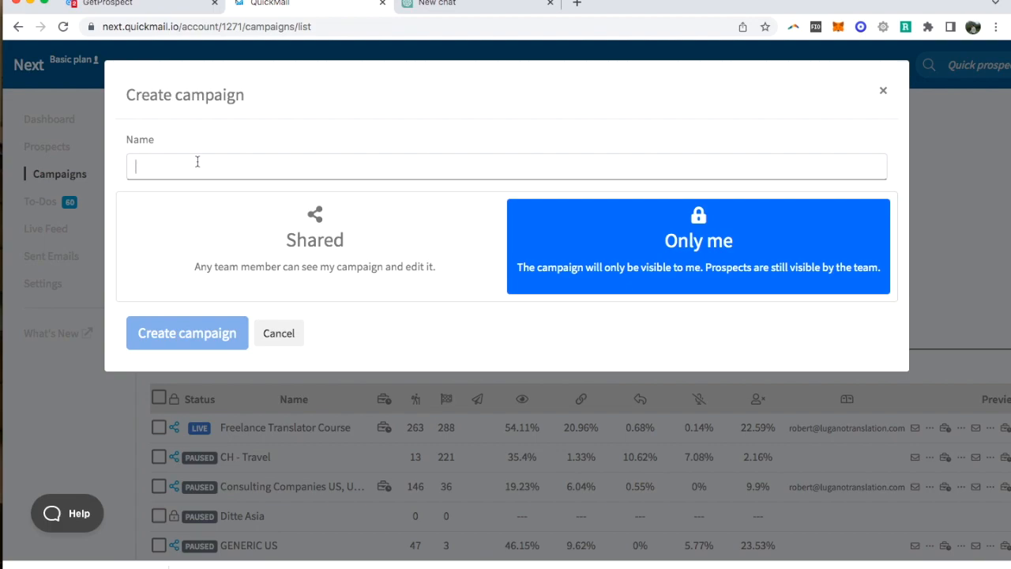
pyautogui.write('Example campaign')
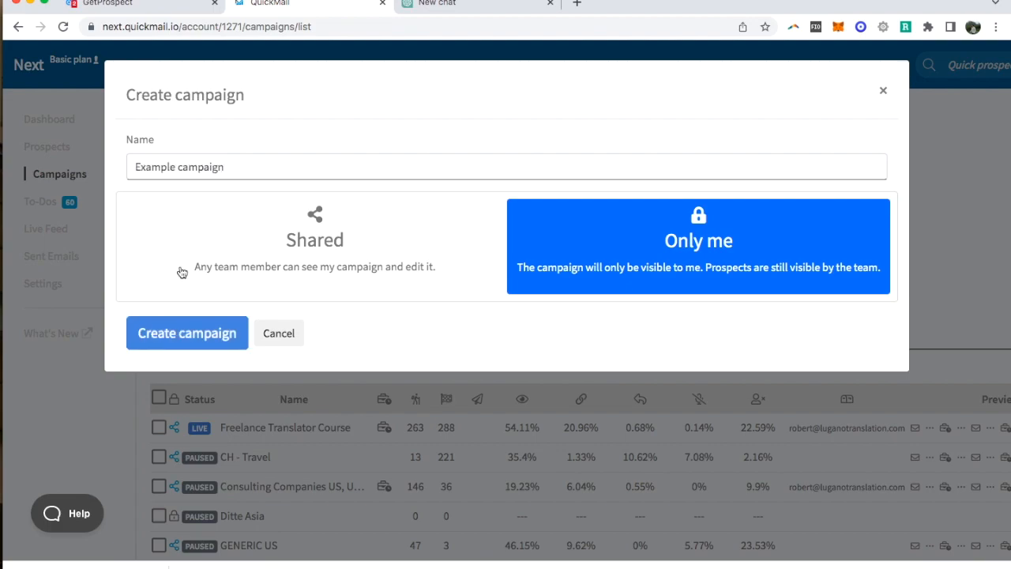
pyautogui.click(195, 332)
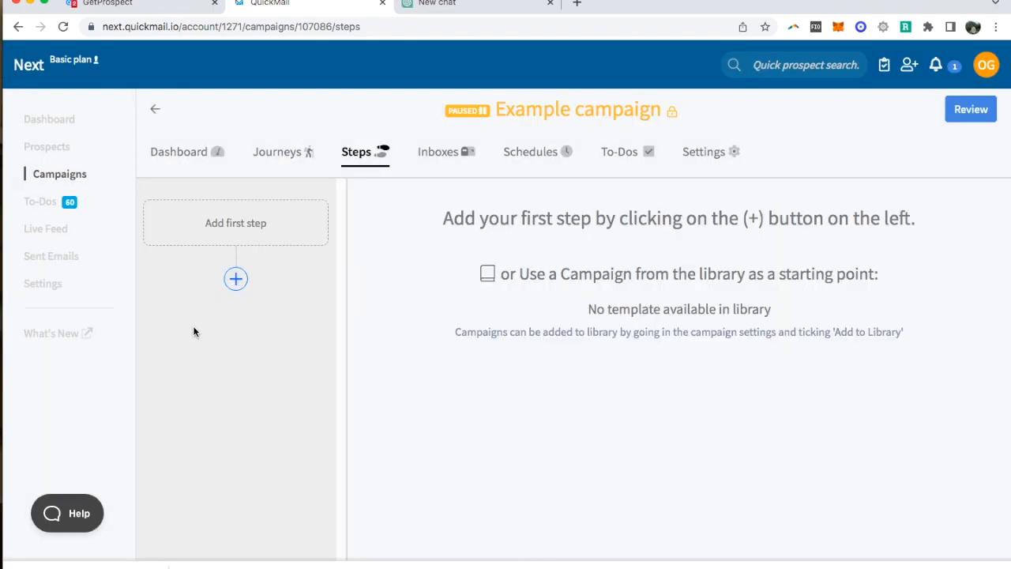
# - Add an email as the campaign's first step with the subject "Italian - English Financial Translator"
pyautogui.click(255, 229)
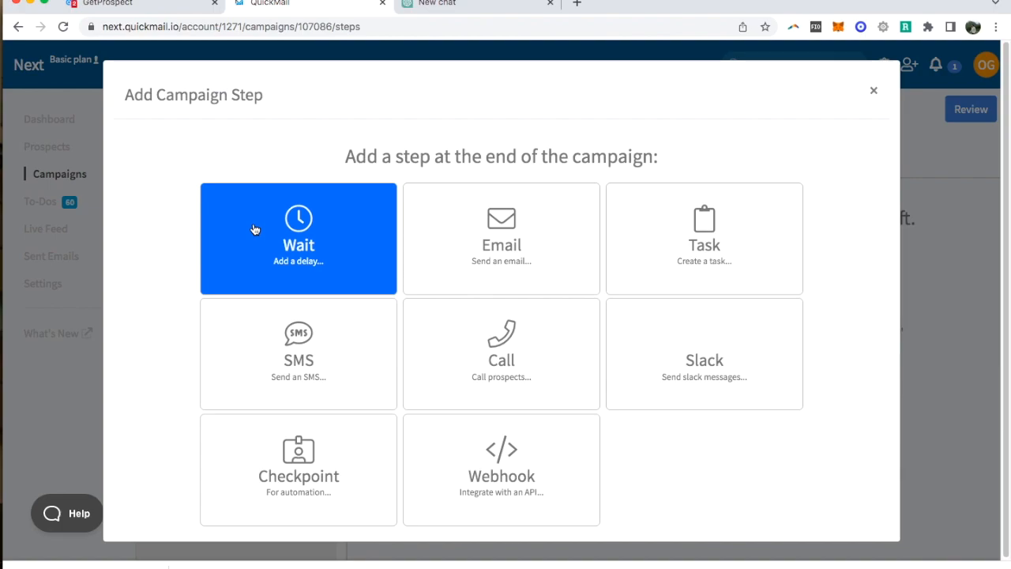
pyautogui.click(492, 242)
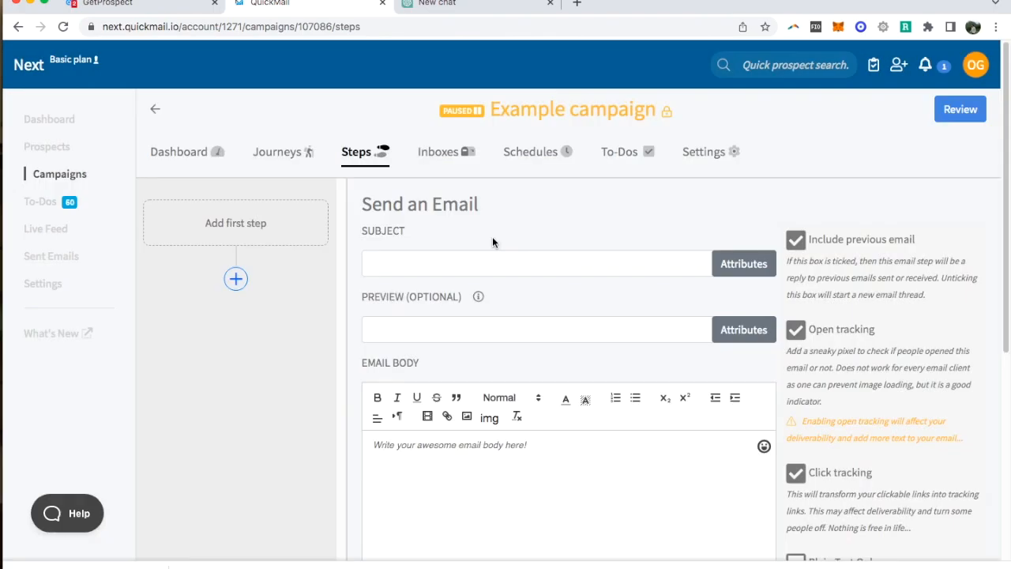
pyautogui.click(434, 266)
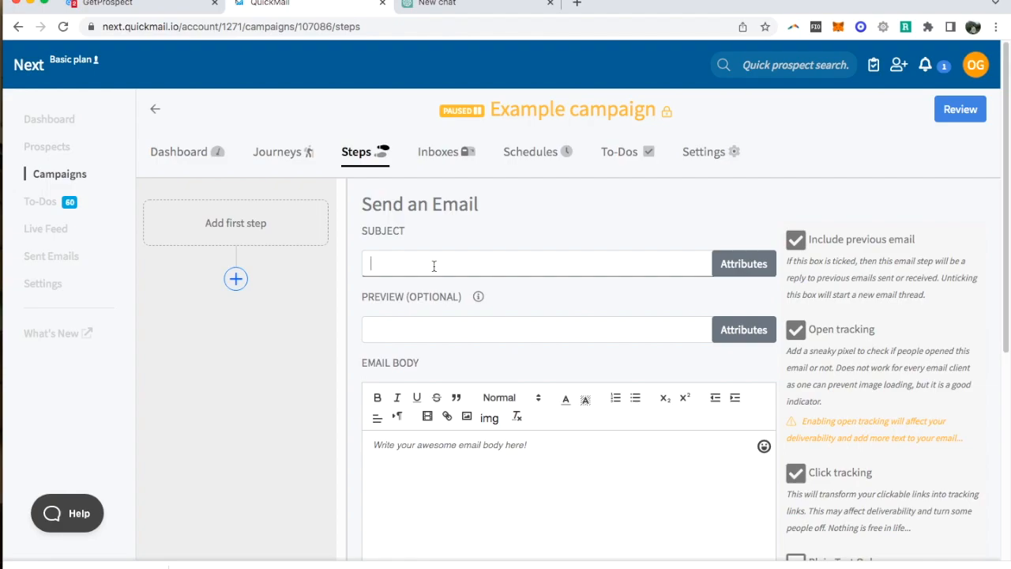
pyautogui.write('Italian - English Financial Translator')
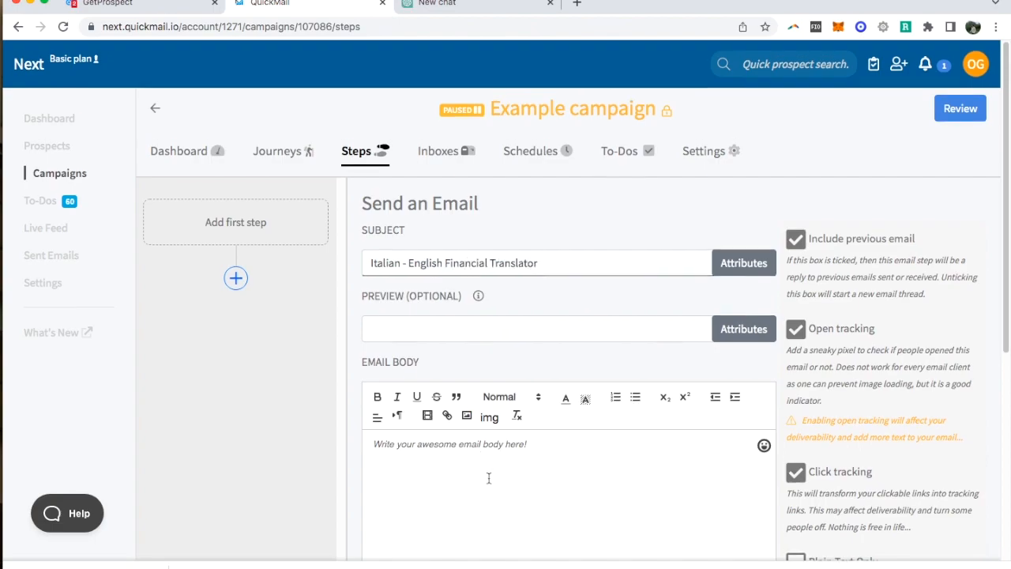
pyautogui.scroll(-3, 489, 478)
pyautogui.click(491, 355)
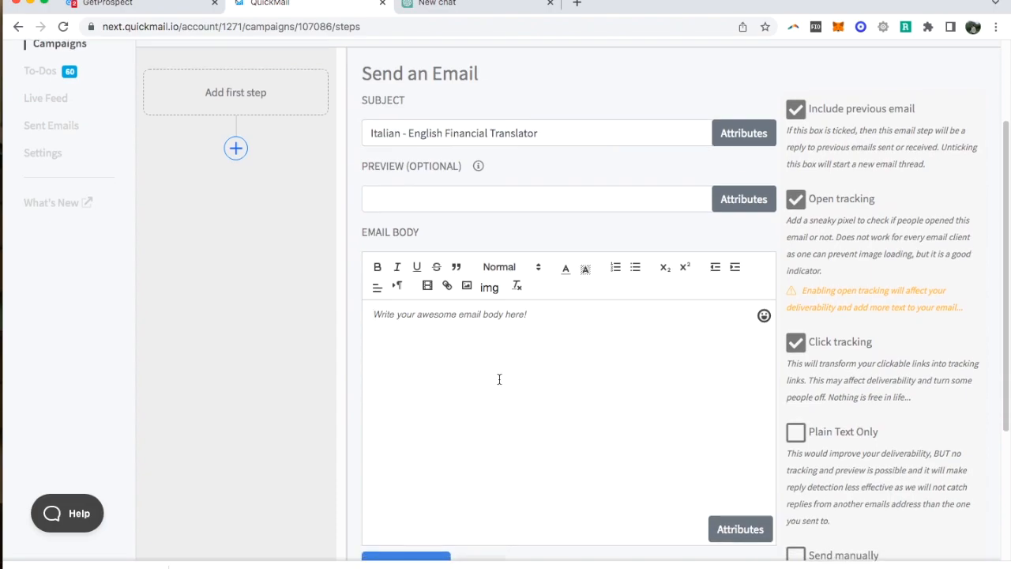
# - Switch to ChatGPT and enter the prompt "Write a cover letter based on this resume:" followed by a new line
pyautogui.click(482, 4)
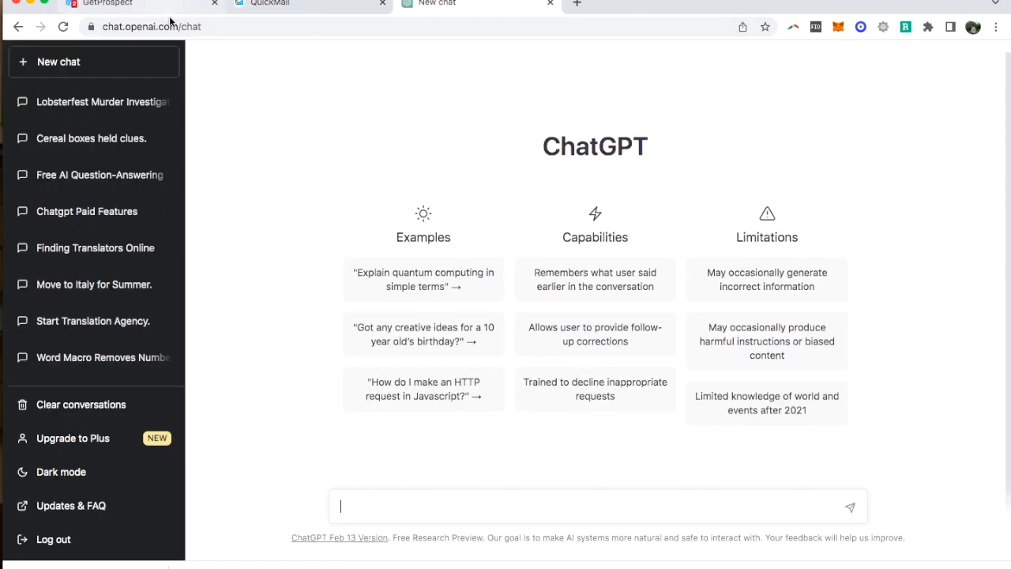
pyautogui.click(388, 506)
pyautogui.write('Write a')
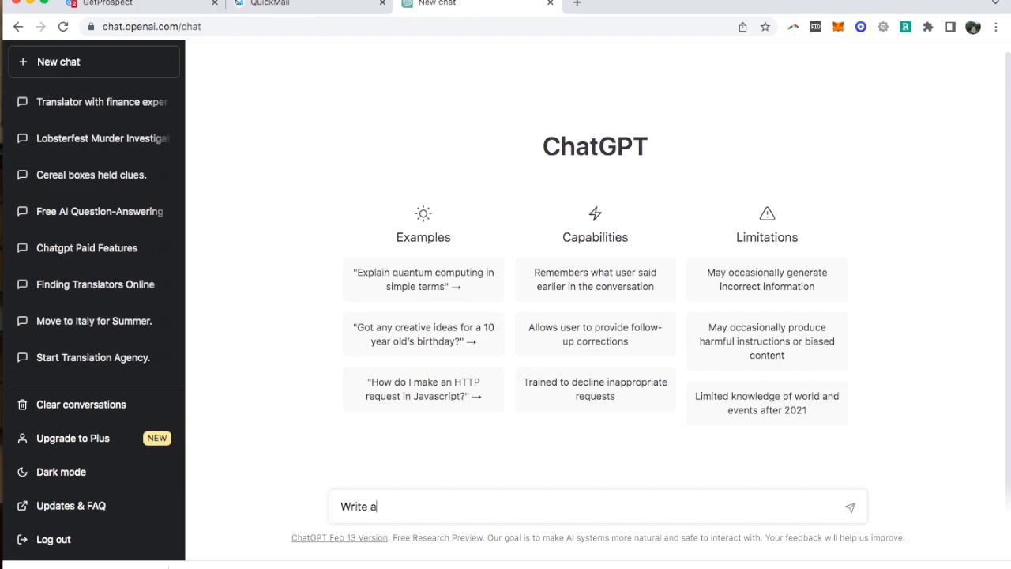
pyautogui.write(' cover letter based on this')
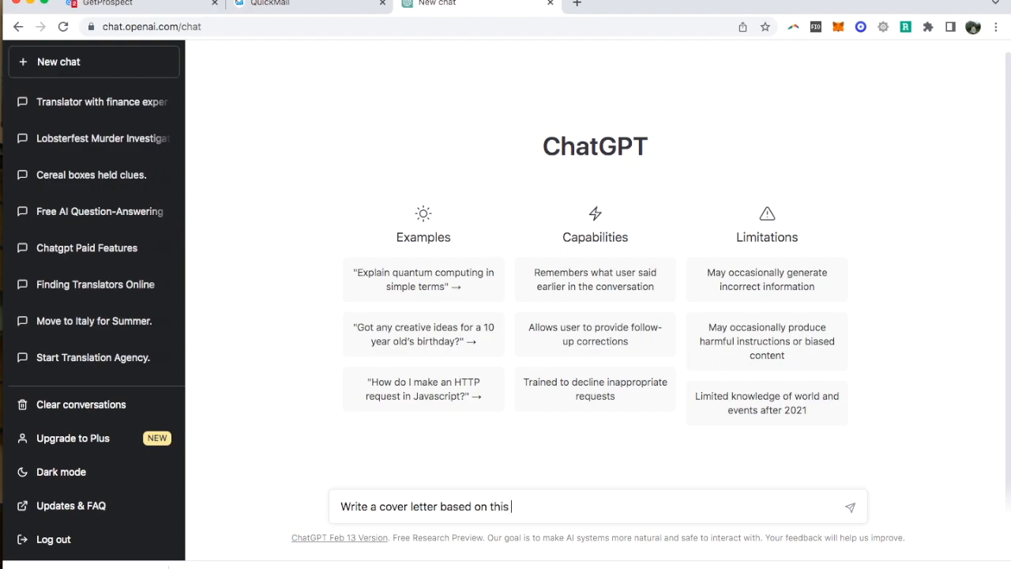
pyautogui.write(' resume:')
pyautogui.hotkey('shift', 'Return')
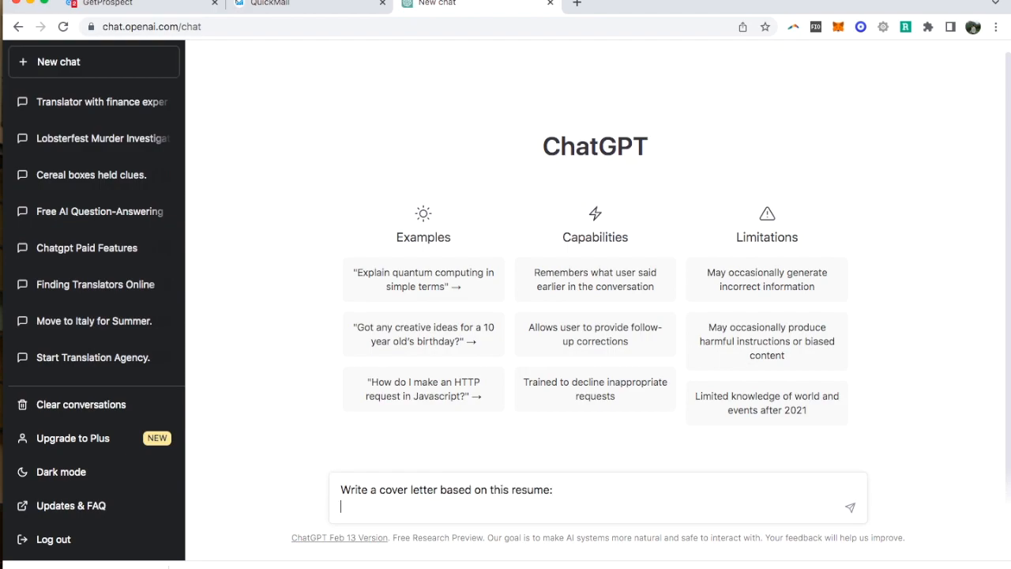
# - Copy the entire resume from the Word document into the ChatGPT prompt and submit it
pyautogui.press('super+Tab')
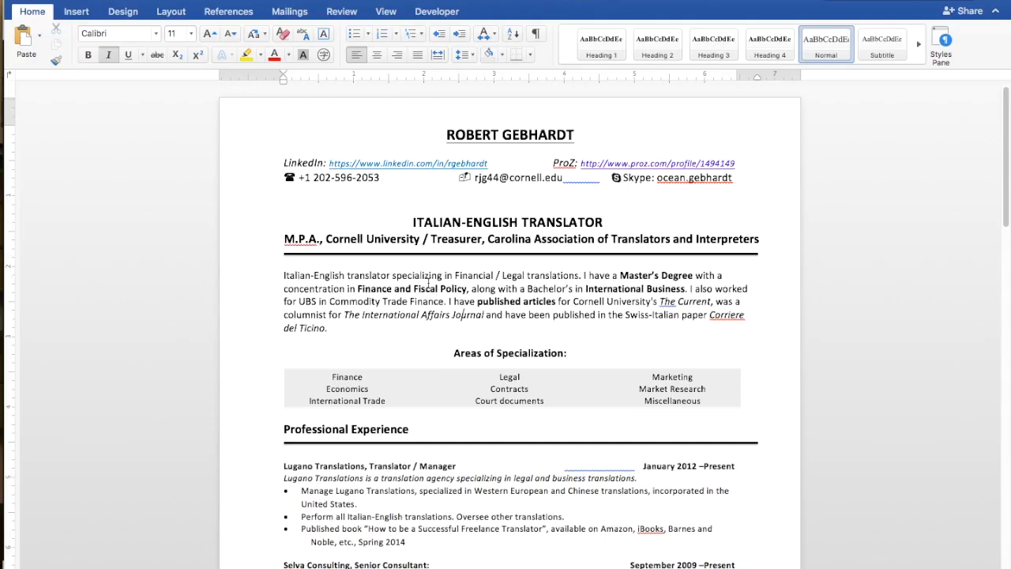
pyautogui.press('super+a')
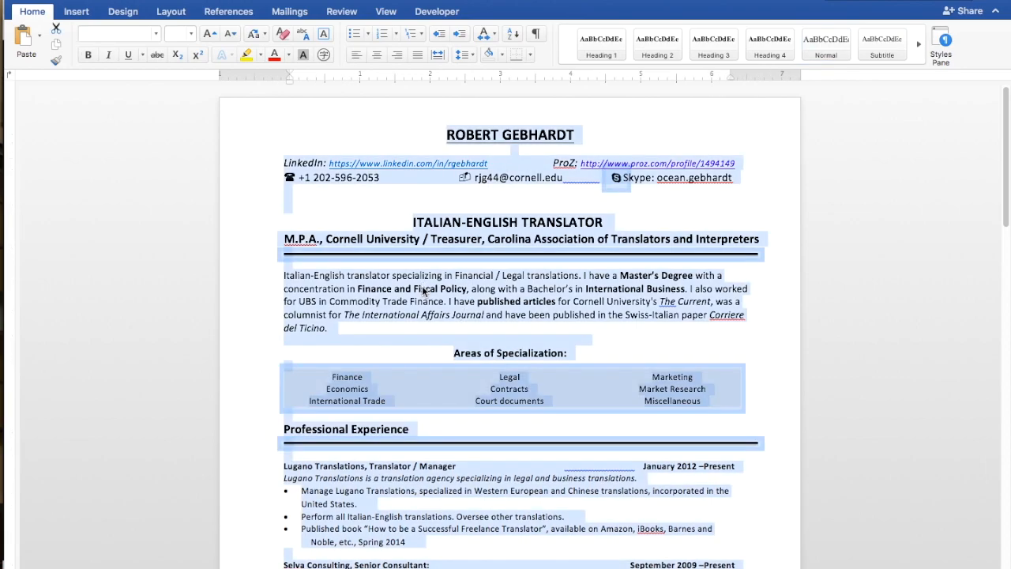
pyautogui.press('super+Tab')
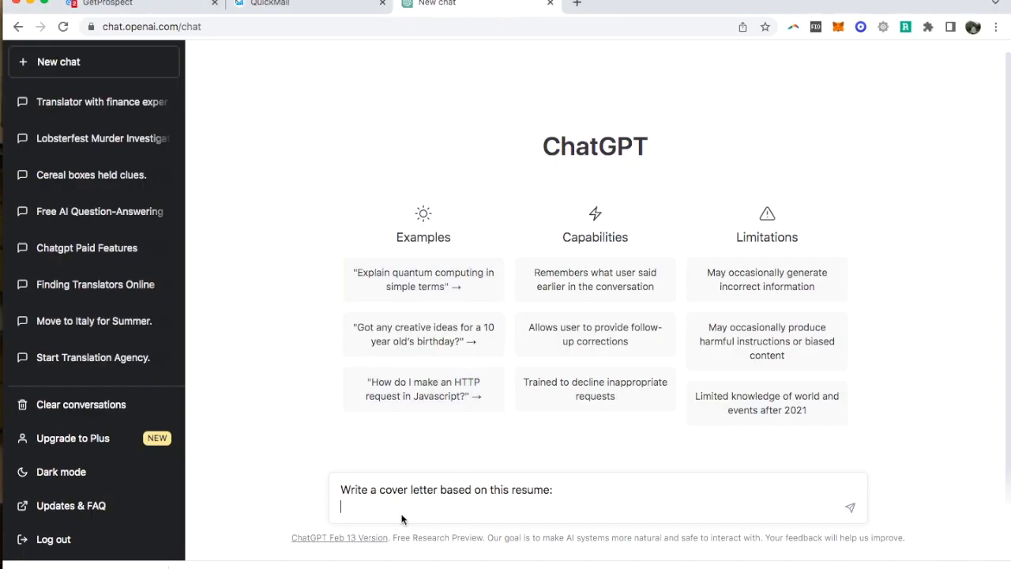
pyautogui.press('super+v')
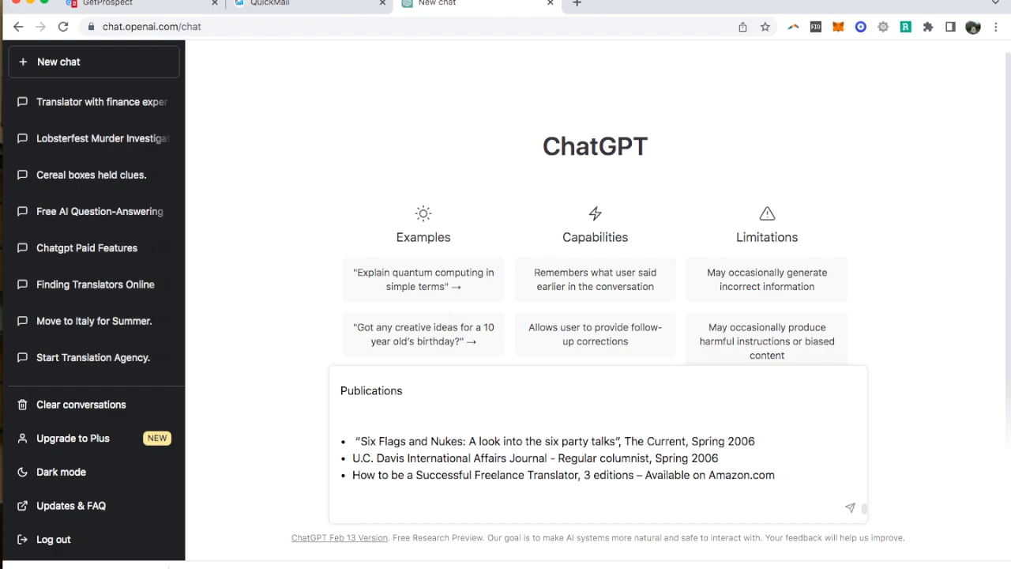
pyautogui.press('Return')
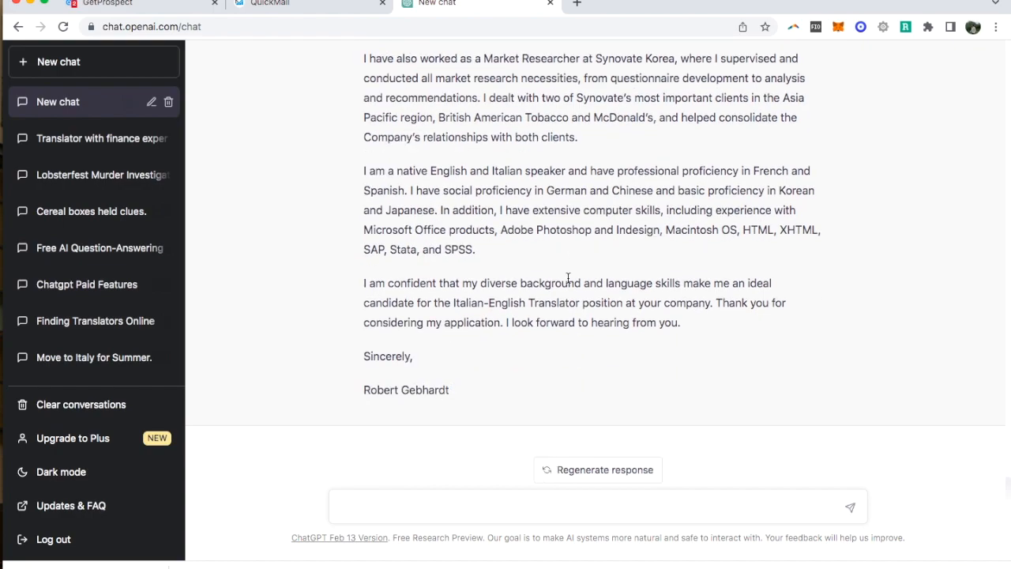
# - Copy the whole cover letter generated by ChatGPT and paste it into the email body in QuickMail
pyautogui.moveTo(452, 391); pyautogui.dragTo(346, 199)
pyautogui.hotkey('ctrl', 'c')
pyautogui.scroll(9, 348, 139)
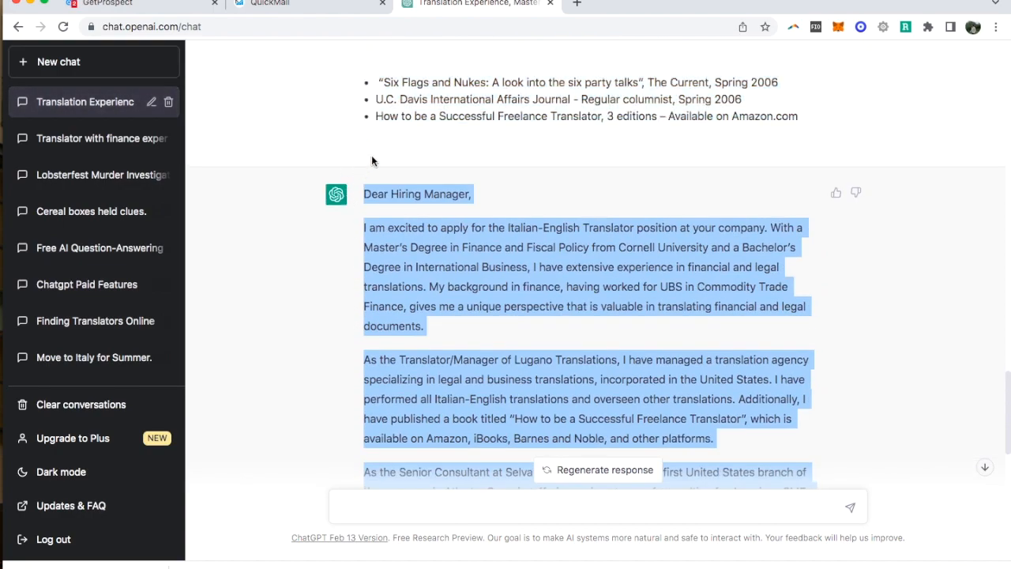
pyautogui.click(273, 4)
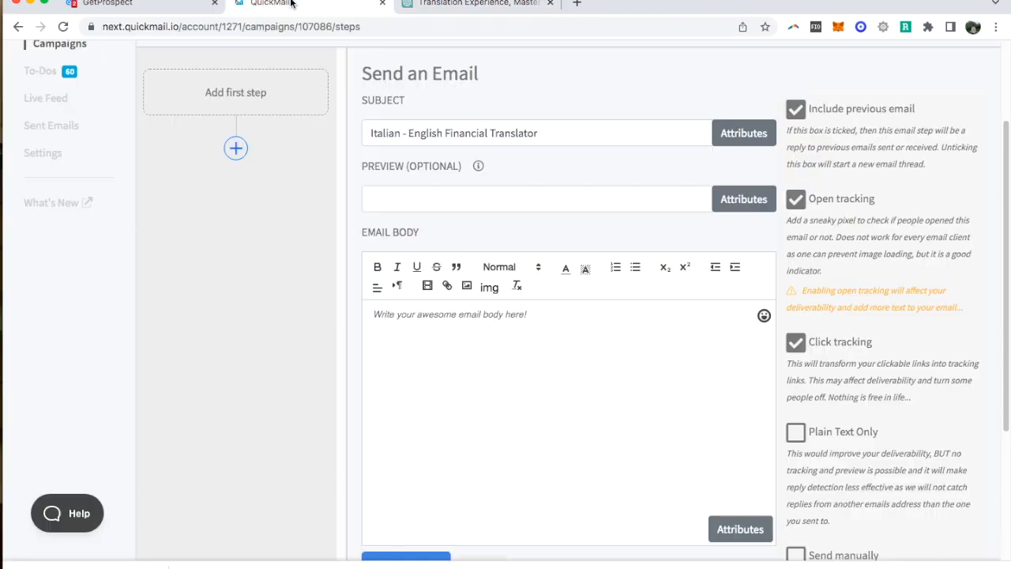
pyautogui.click(414, 401)
pyautogui.hotkey('ctrl', 'v')
pyautogui.scroll(10, 466, 316)
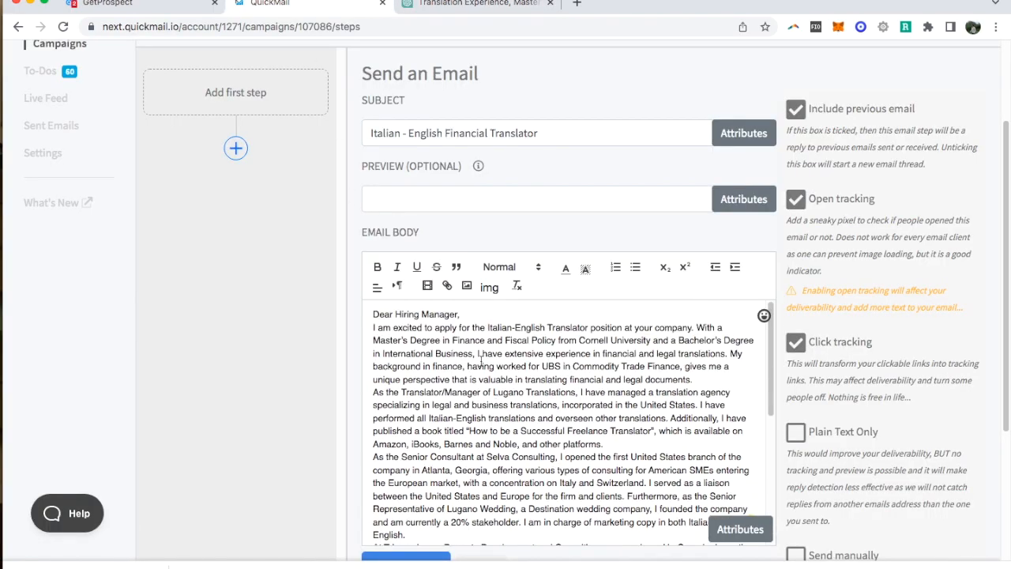
# - Add a blank line below the greeting and replace "Hiring Manager" with the prospect's first name and last name attributes
pyautogui.click(466, 316)
pyautogui.press('Return')
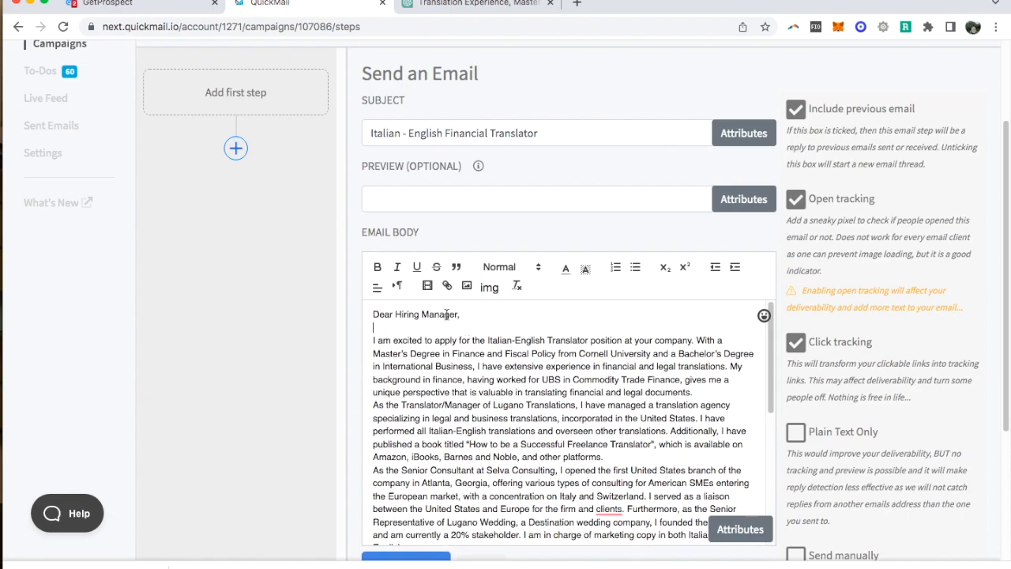
pyautogui.moveTo(396, 313); pyautogui.dragTo(458, 314)
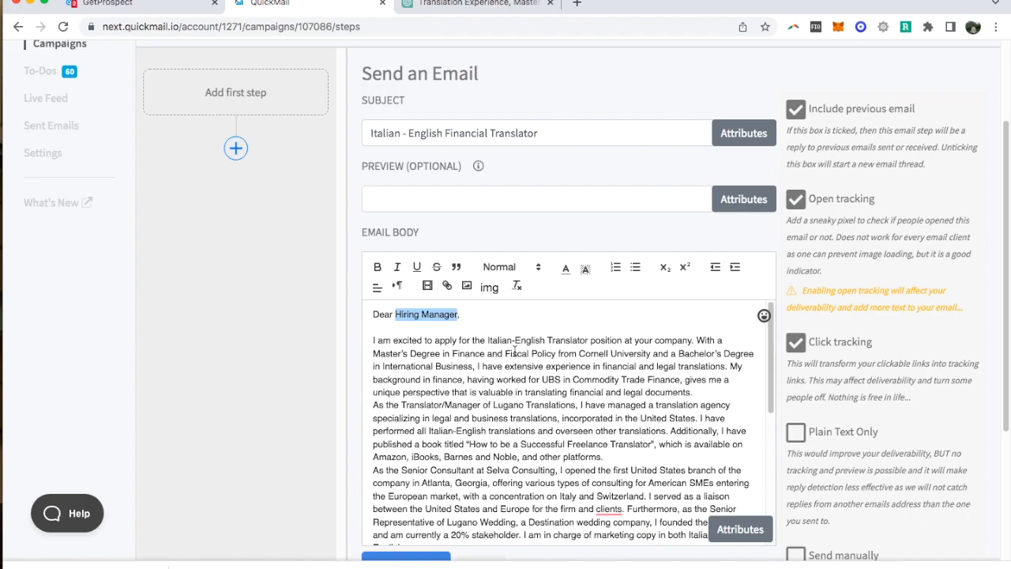
pyautogui.click(739, 534)
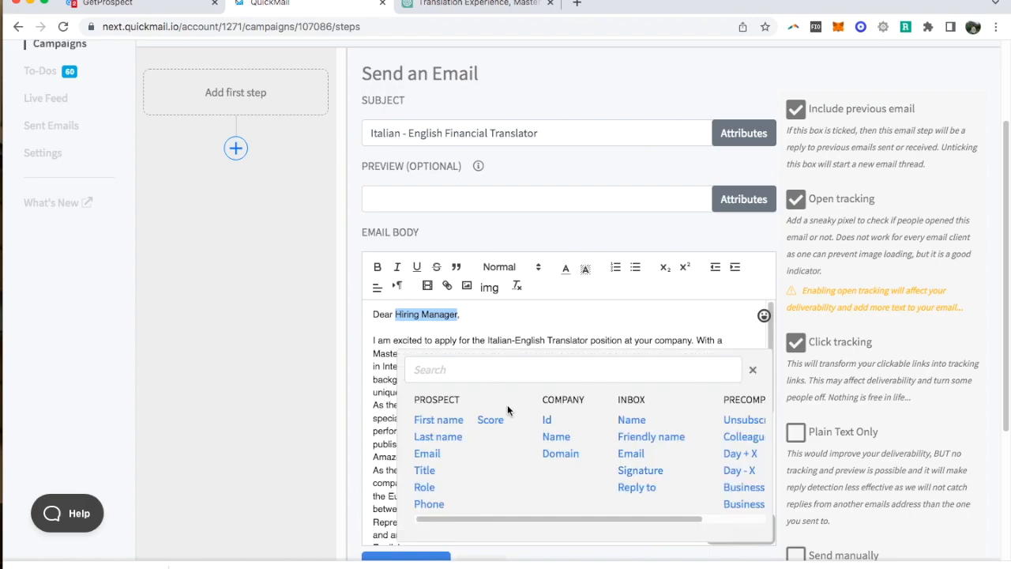
pyautogui.click(446, 421)
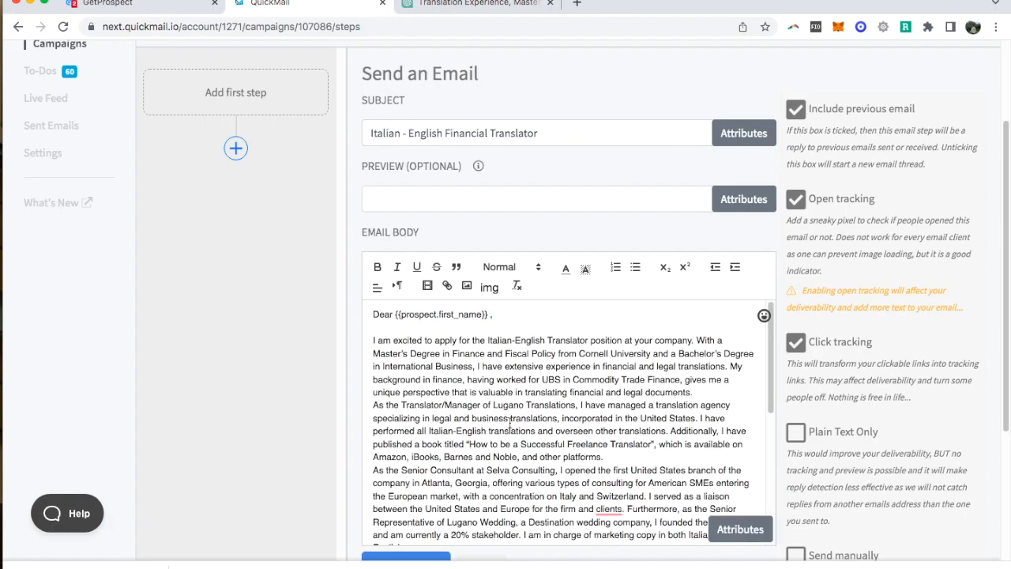
pyautogui.click(741, 530)
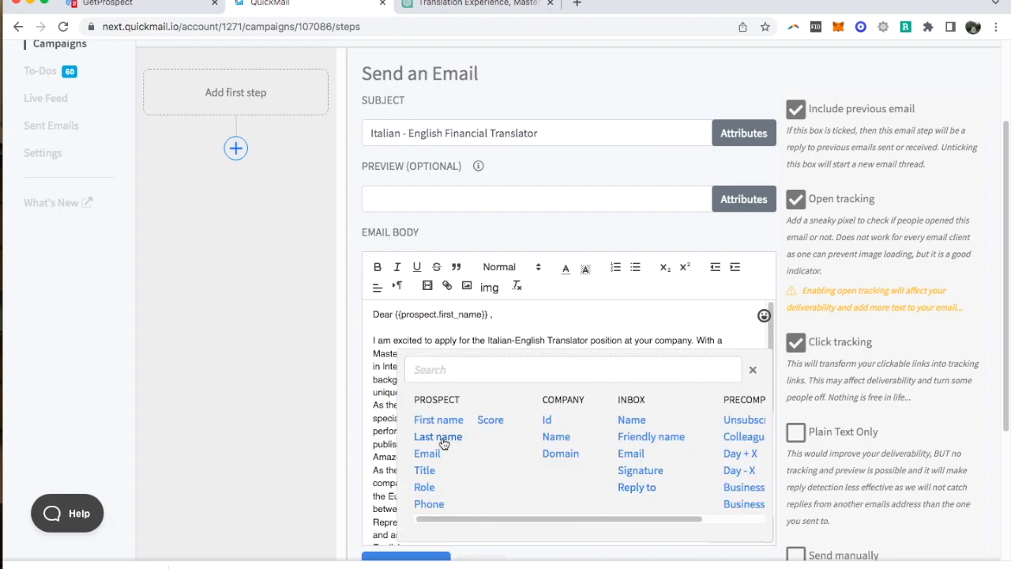
pyautogui.click(448, 434)
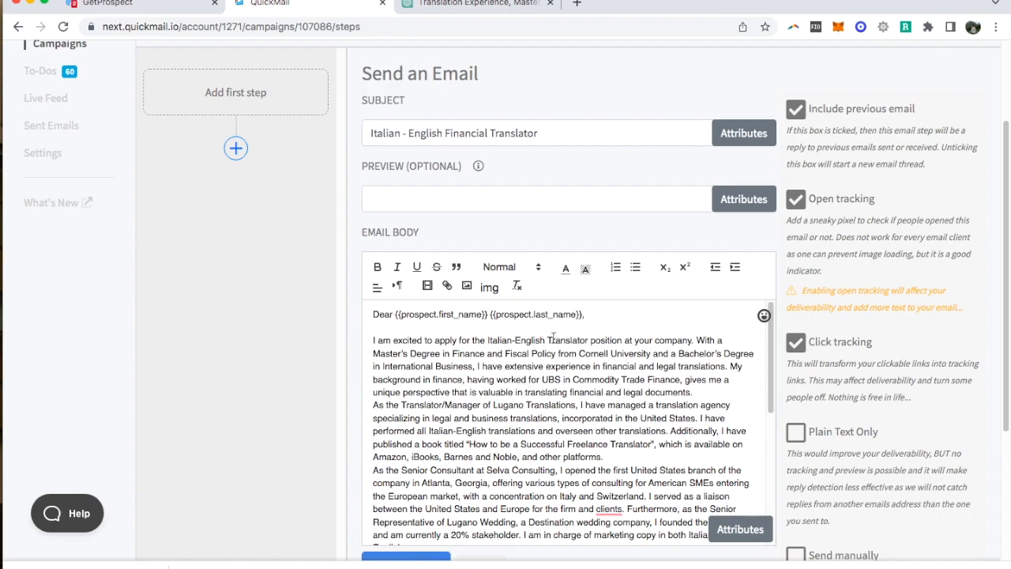
# - Separate the remaining paragraphs of the cover letter and the closing "Sincerely," with blank lines
pyautogui.click(701, 393)
pyautogui.press('Return')
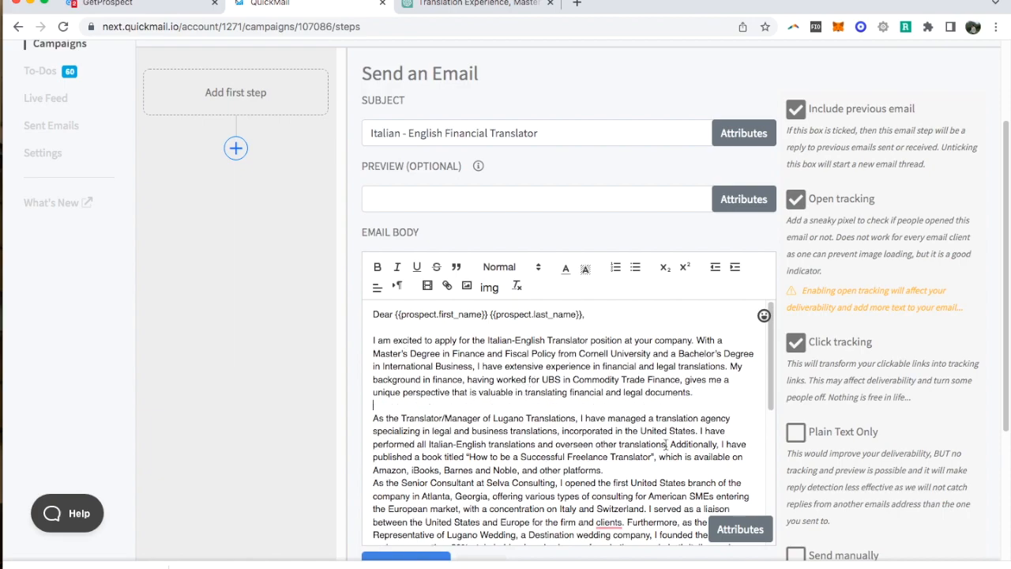
pyautogui.click(649, 468)
pyautogui.press('Return')
pyautogui.scroll(-1, 682, 426)
pyautogui.scroll(-3, 682, 426)
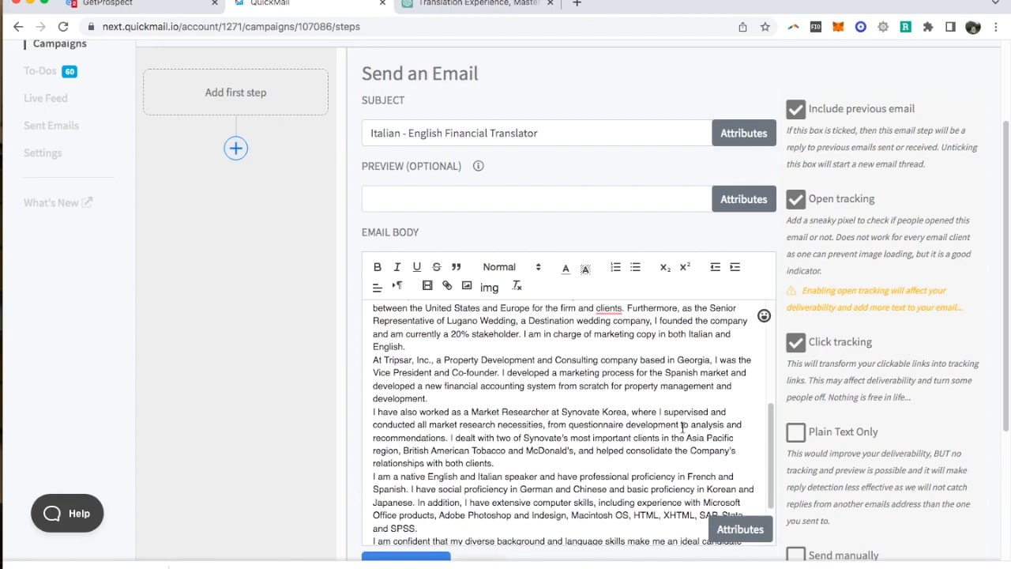
pyautogui.click(526, 343)
pyautogui.press('Return')
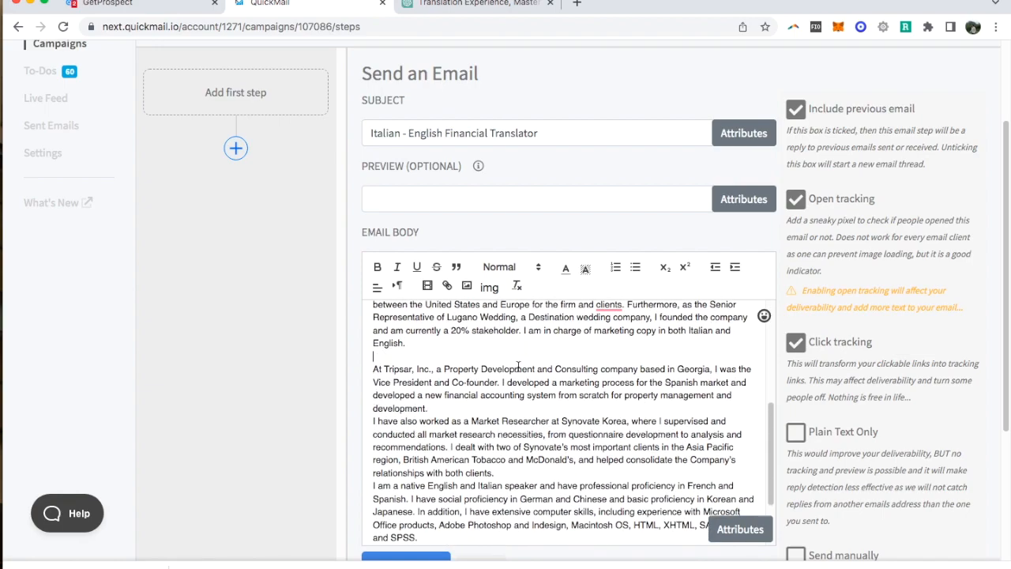
pyautogui.press('Return')
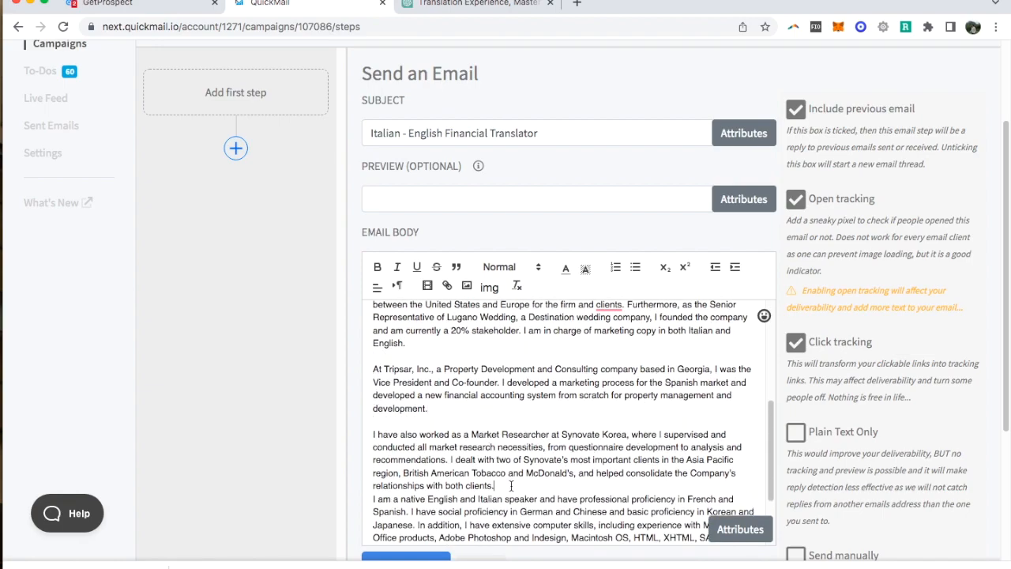
pyautogui.press('Return')
pyautogui.scroll(-2, 613, 420)
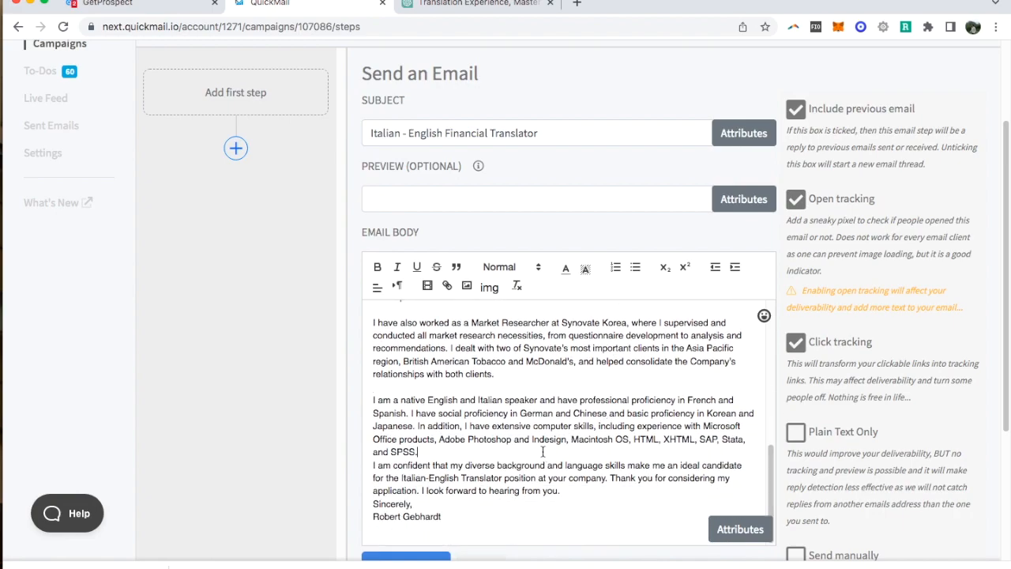
pyautogui.press('Return')
pyautogui.press('Return')
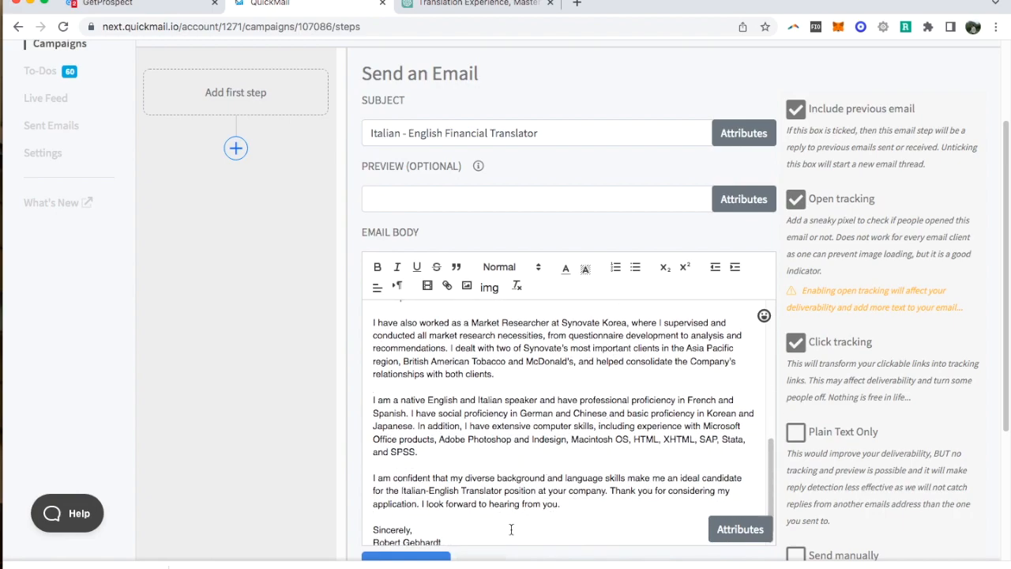
# - Copy the opening of the "As the Translator/Manager of Lugano Translations" paragraph into the email's preview text
pyautogui.scroll(10, 574, 481)
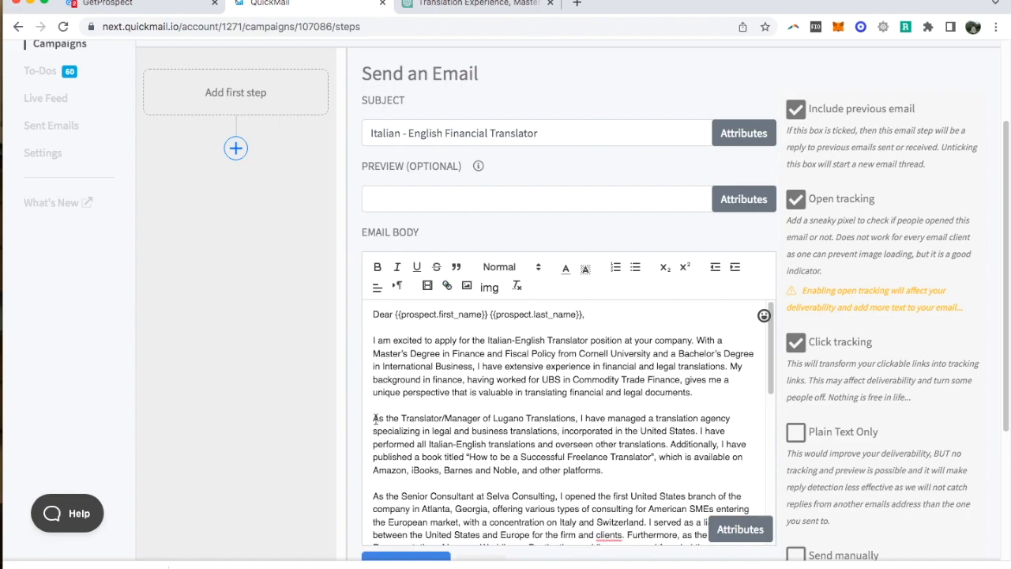
pyautogui.moveTo(374, 416); pyautogui.dragTo(660, 429)
pyautogui.hotkey('ctrl', 'c')
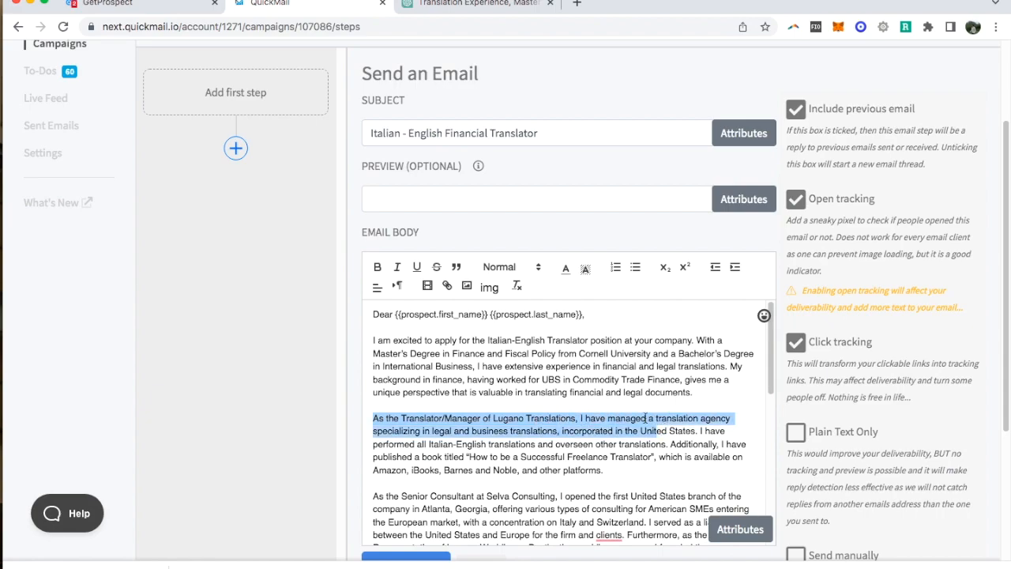
pyautogui.click(400, 188)
pyautogui.hotkey('ctrl', 'v')
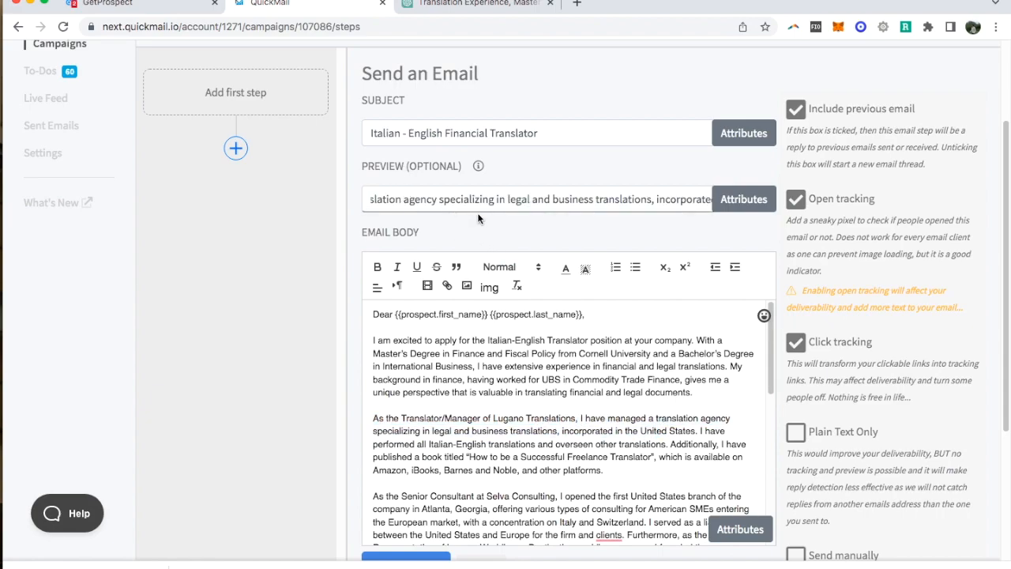
pyautogui.moveTo(456, 199); pyautogui.dragTo(346, 203)
pyautogui.click(447, 203)
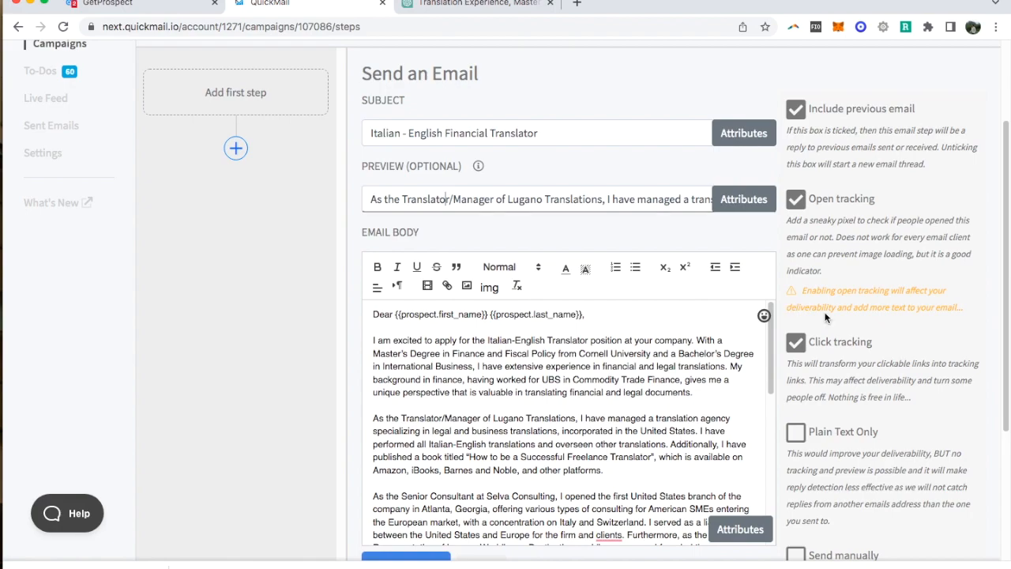
# - Create the email step with the completed cover letter and look over the saved email
pyautogui.scroll(-5, 775, 433)
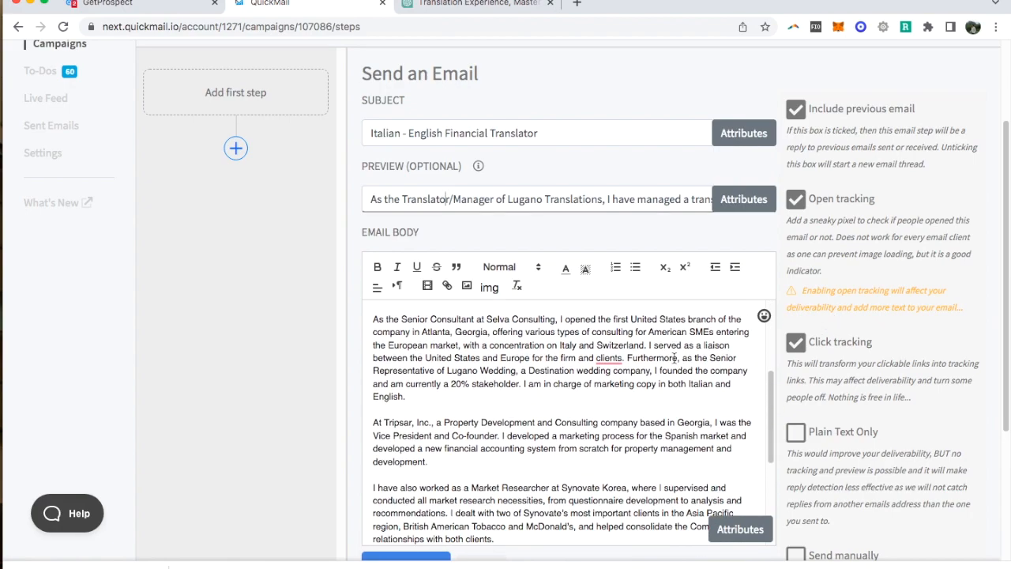
pyautogui.scroll(-5, 775, 433)
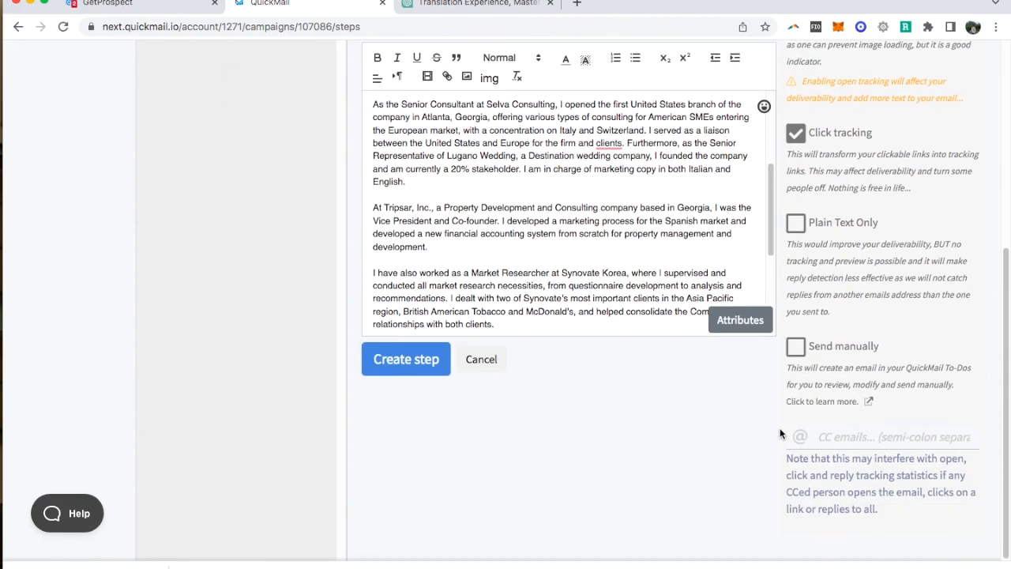
pyautogui.click(416, 364)
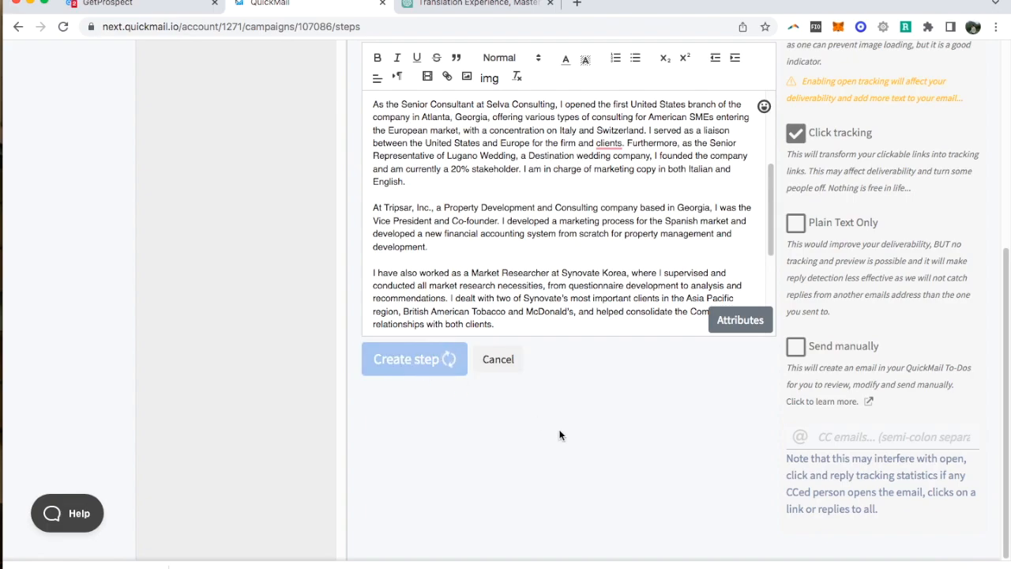
pyautogui.scroll(5, 559, 434)
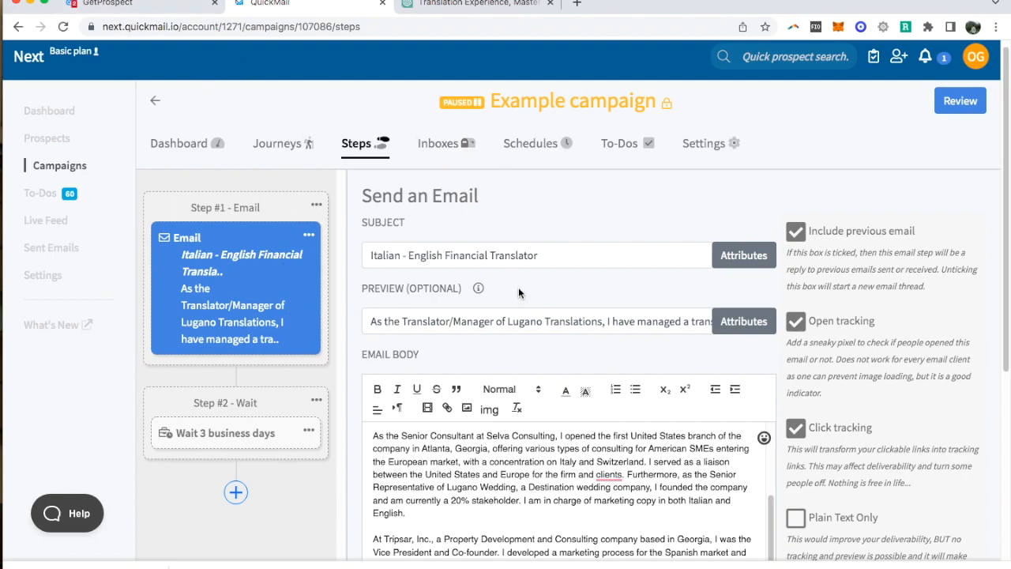
pyautogui.scroll(-3, 499, 298)
pyautogui.scroll(3, 483, 329)
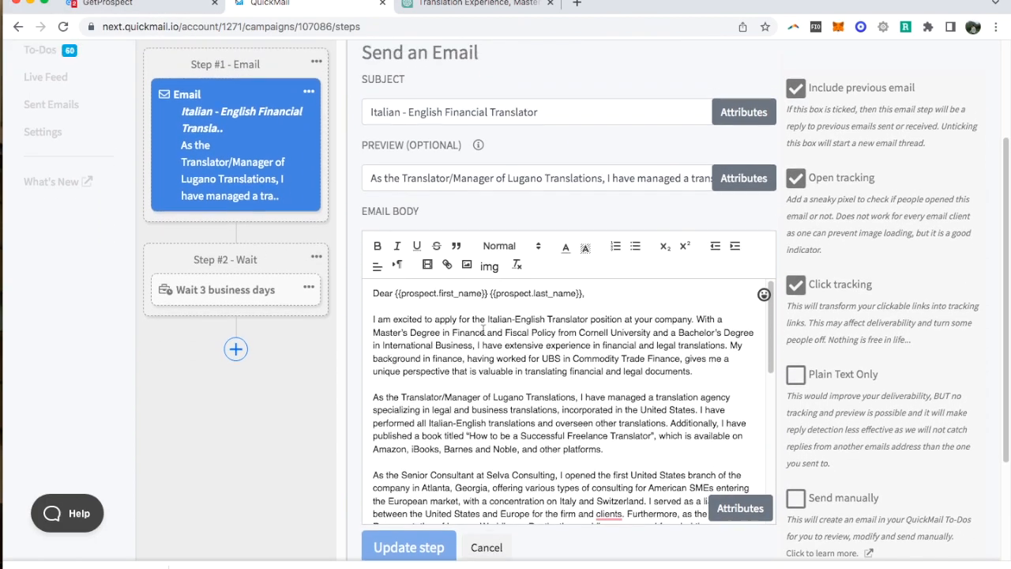
# - Examine the day, time, time zone, prospect count and bucket options for a new campaign schedule, and close it without creating one
pyautogui.scroll(3, 484, 329)
pyautogui.click(533, 152)
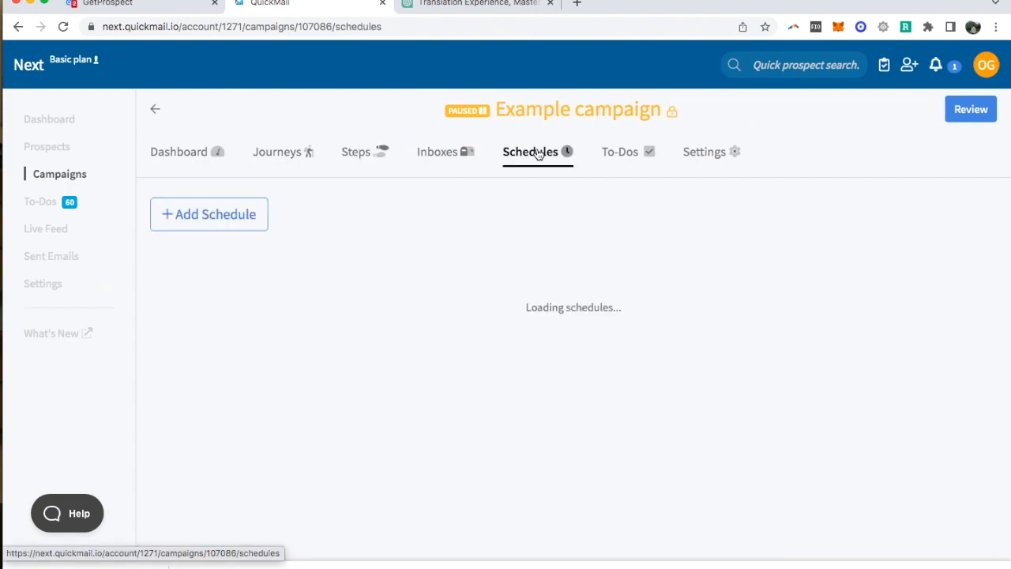
pyautogui.click(233, 224)
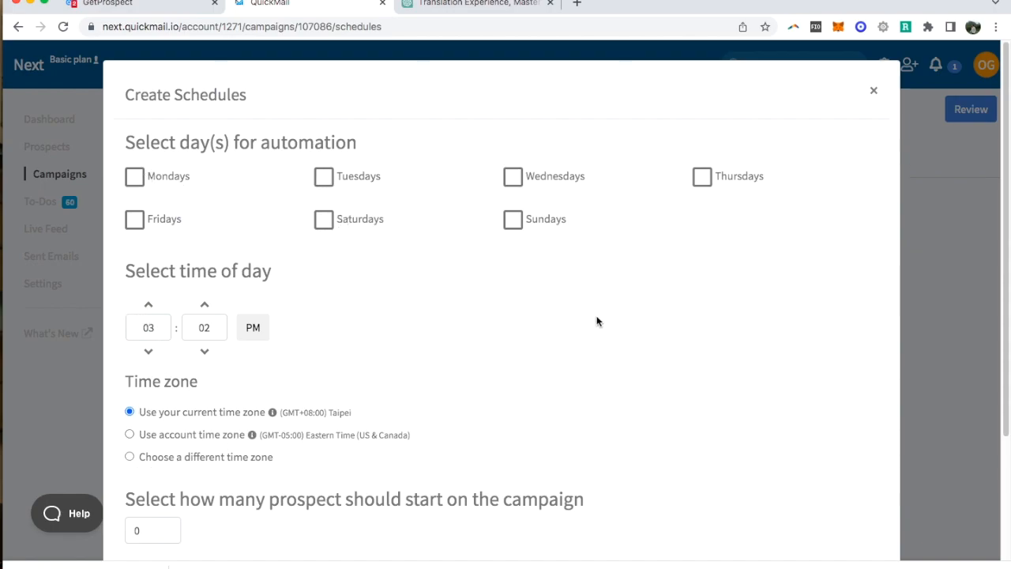
pyautogui.scroll(-3, 409, 286)
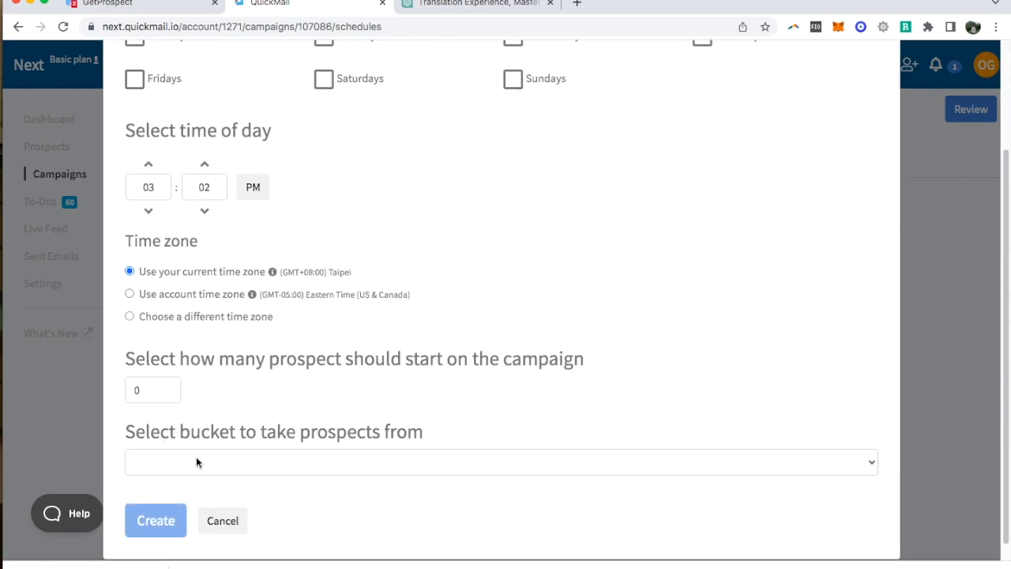
pyautogui.scroll(4, 588, 339)
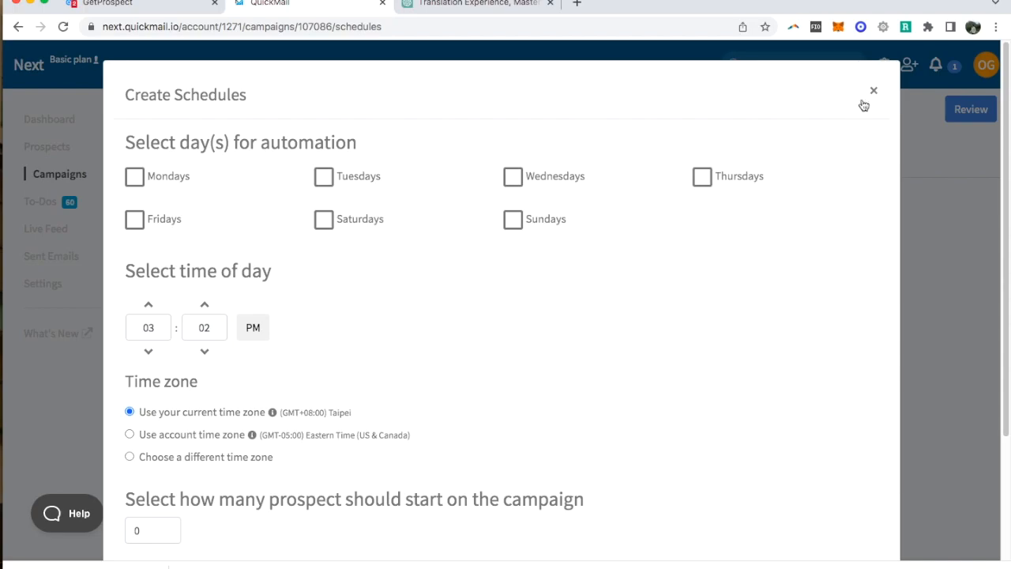
pyautogui.click(873, 95)
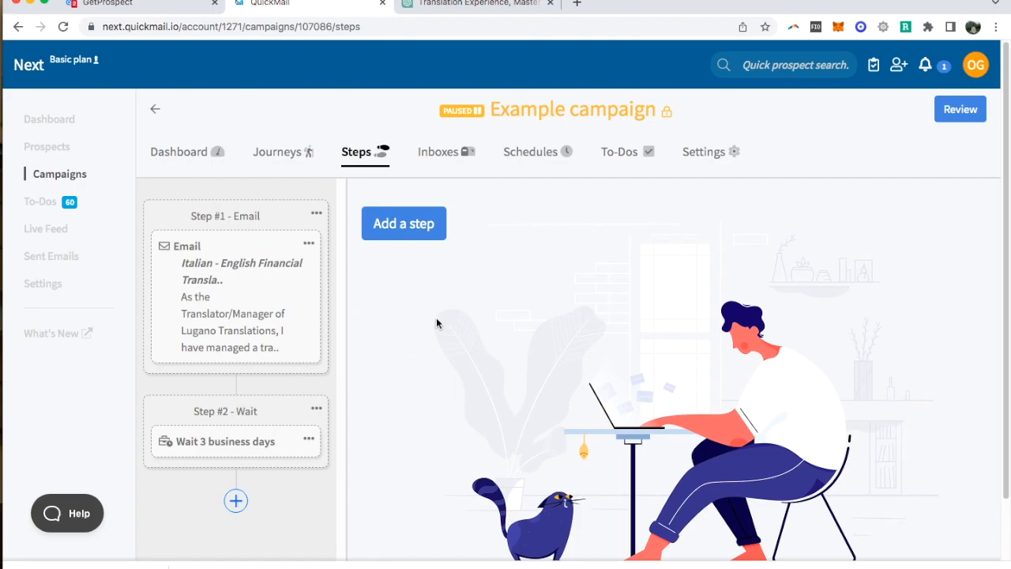
# - Try setting the wait time of the campaign's Step #2 to 15 days
pyautogui.scroll(-1, 449, 306)
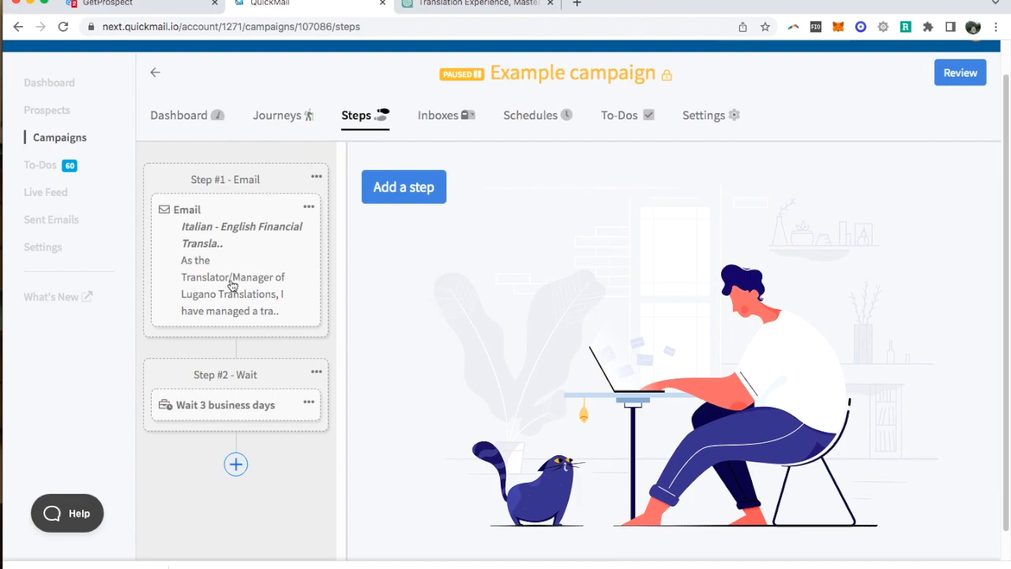
pyautogui.scroll(-1, 332, 368)
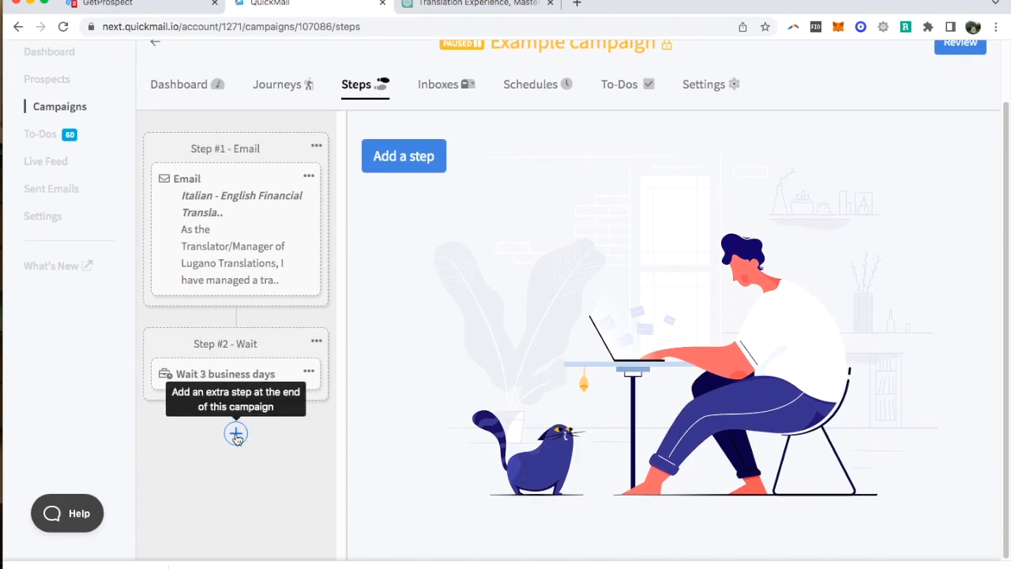
pyautogui.click(263, 378)
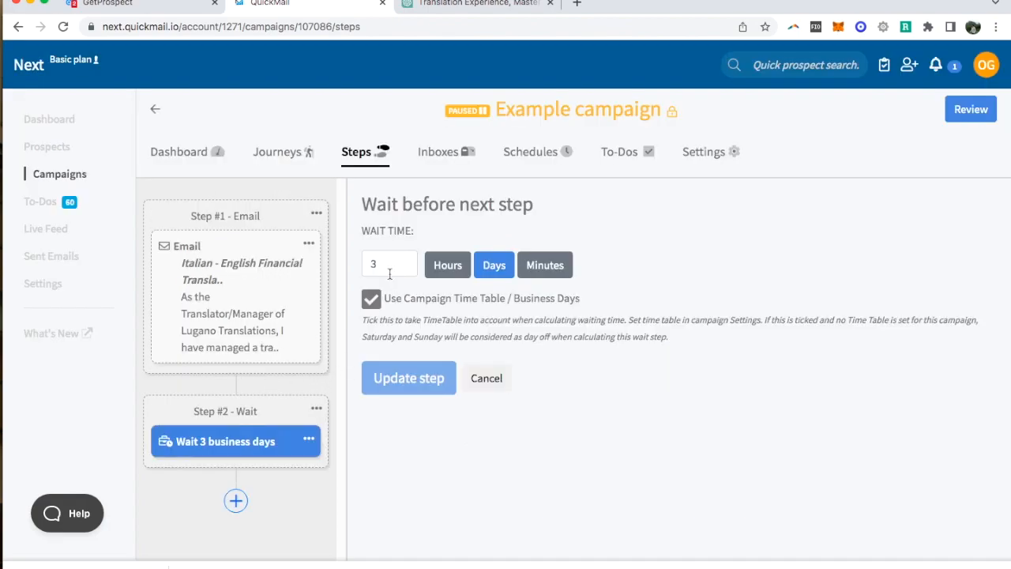
pyautogui.doubleClick(365, 260)
pyautogui.write('15')
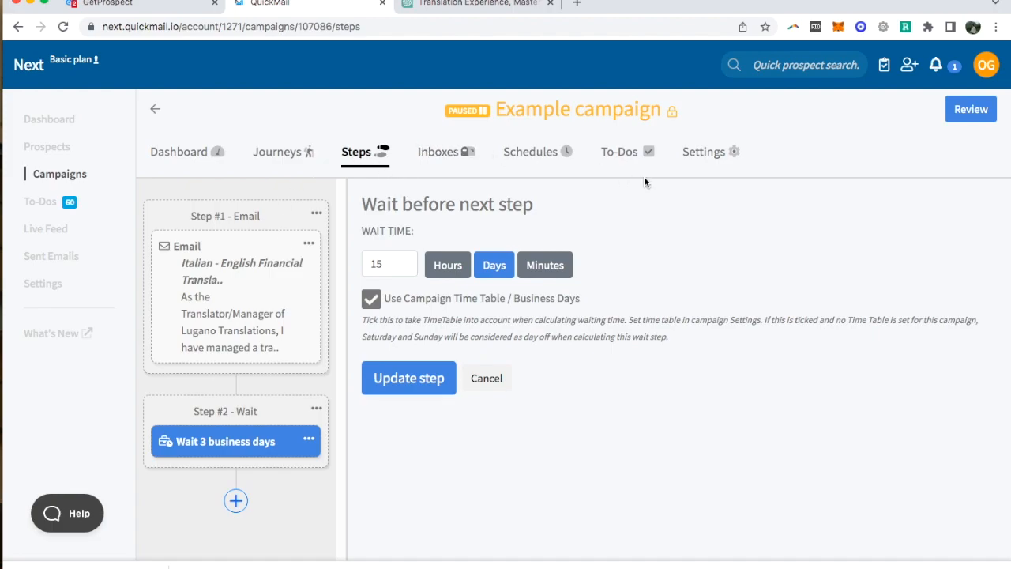
# - Discard the unsaved wait-time change and reopen the Step #1 email to review its content
pyautogui.click(245, 304)
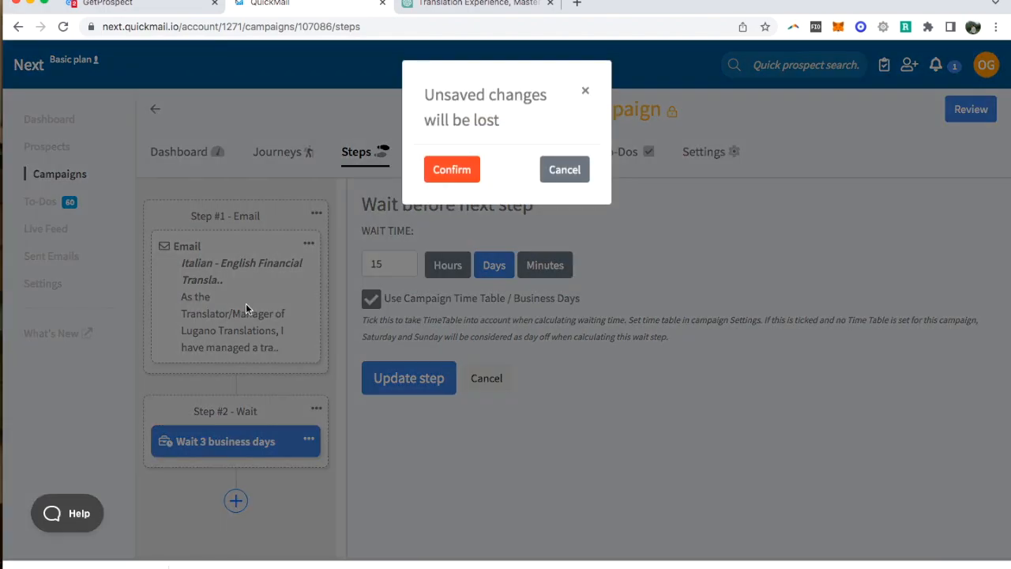
pyautogui.click(459, 172)
pyautogui.scroll(-4, 627, 379)
pyautogui.scroll(4, 608, 334)
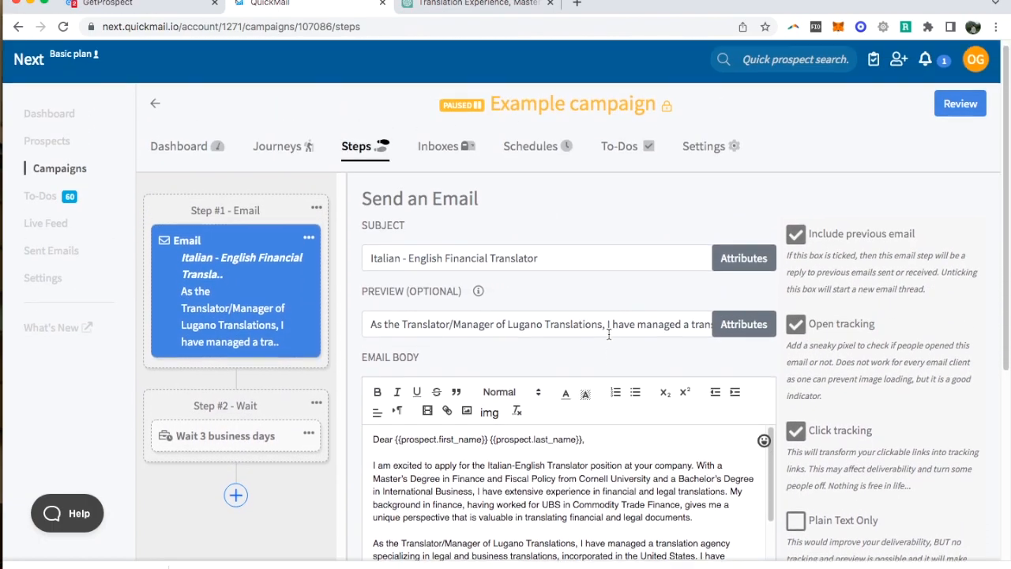
# - Read through the Step #1 email's cover letter from the greeting to the signature, along with its subject and preview text
pyautogui.scroll(-5, 608, 335)
pyautogui.scroll(-1, 536, 293)
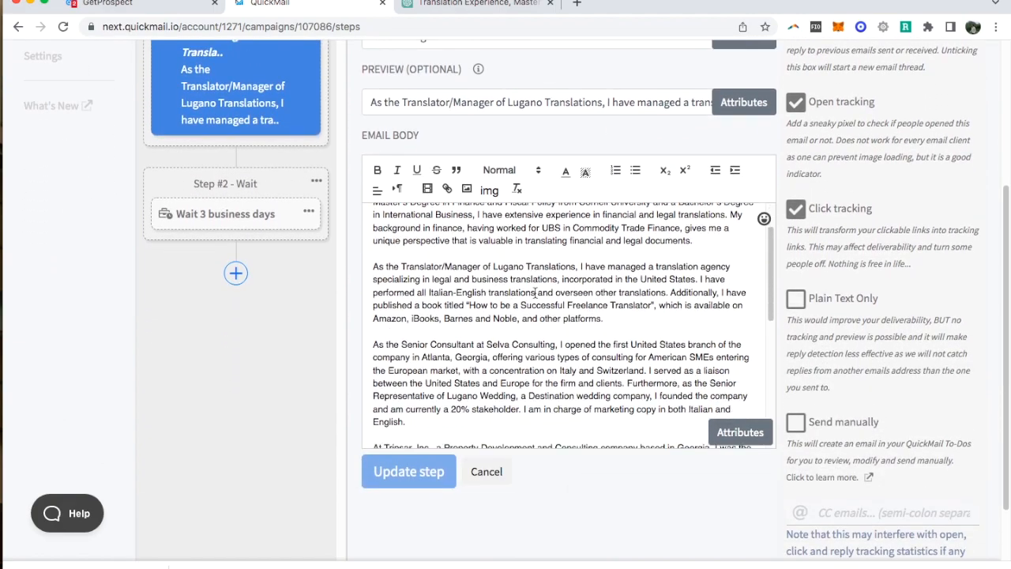
pyautogui.scroll(-5, 536, 293)
pyautogui.scroll(-1, 547, 313)
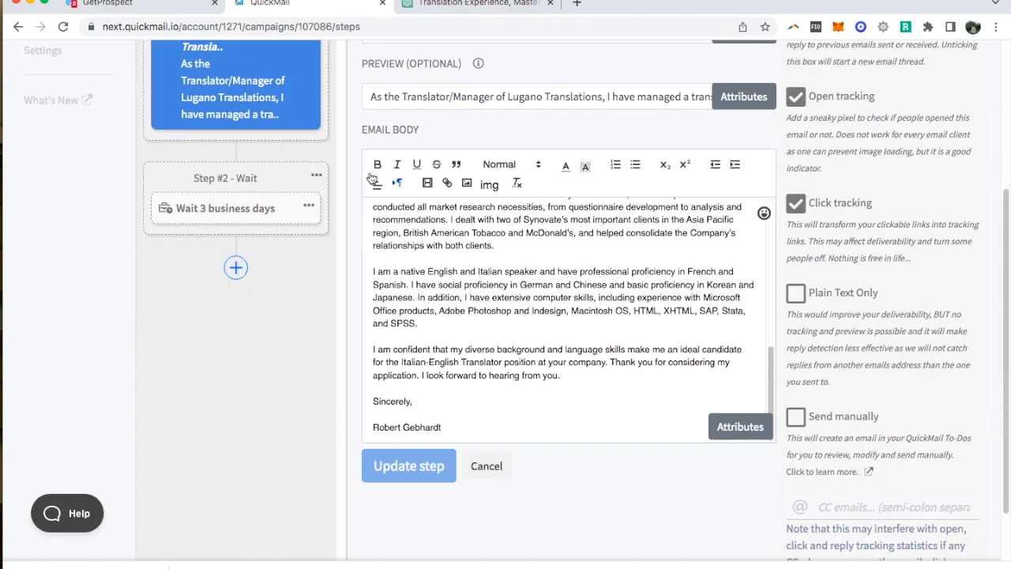
pyautogui.scroll(2, 547, 357)
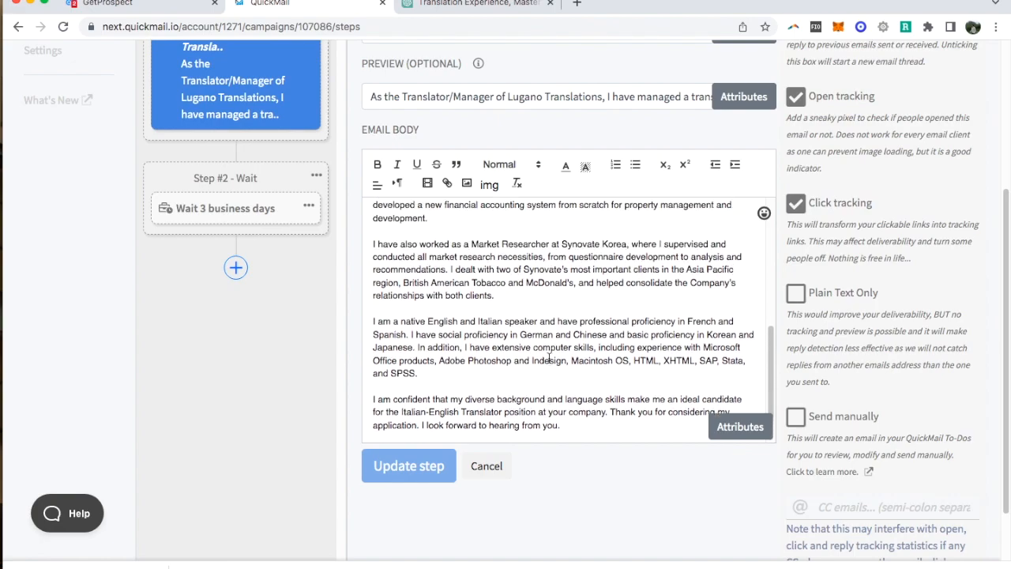
pyautogui.scroll(10, 488, 315)
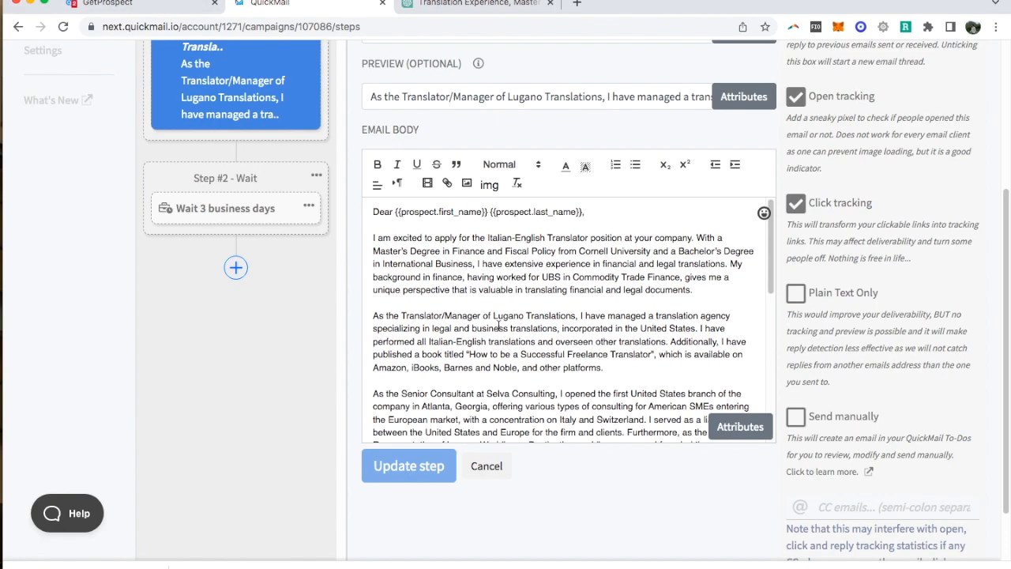
pyautogui.scroll(4, 497, 326)
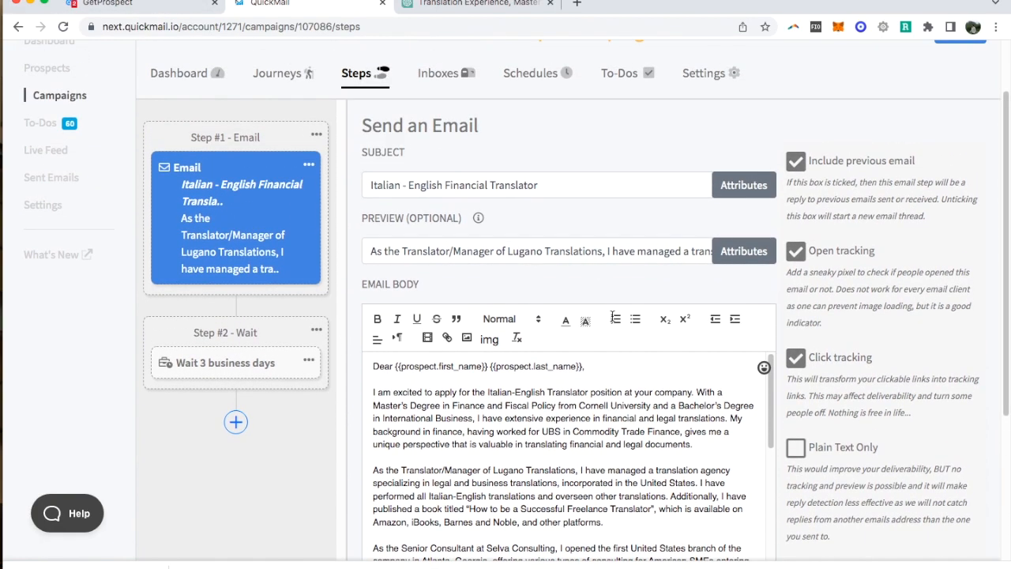
pyautogui.scroll(-1, 614, 320)
pyautogui.scroll(-2, 614, 320)
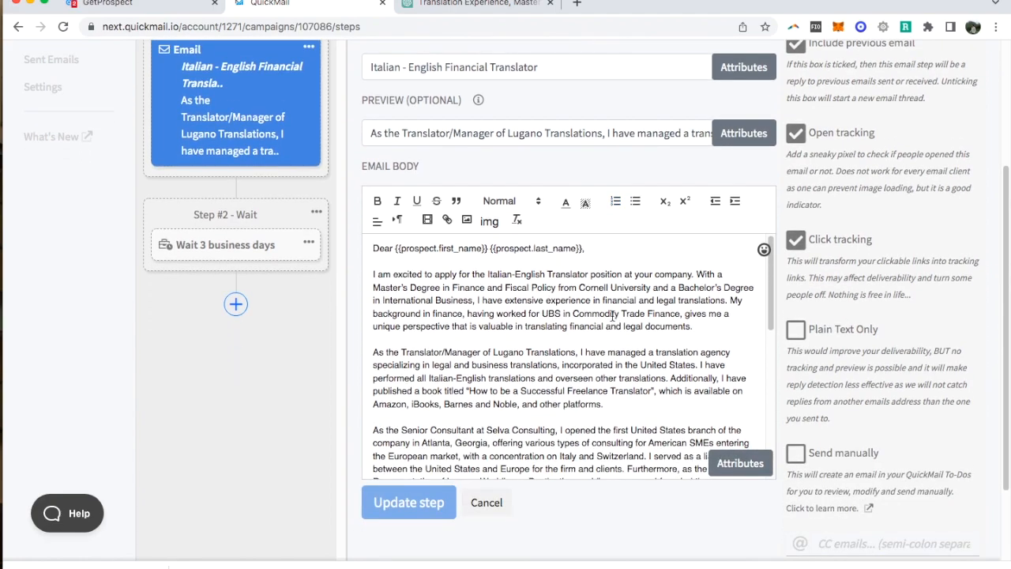
pyautogui.scroll(4, 614, 320)
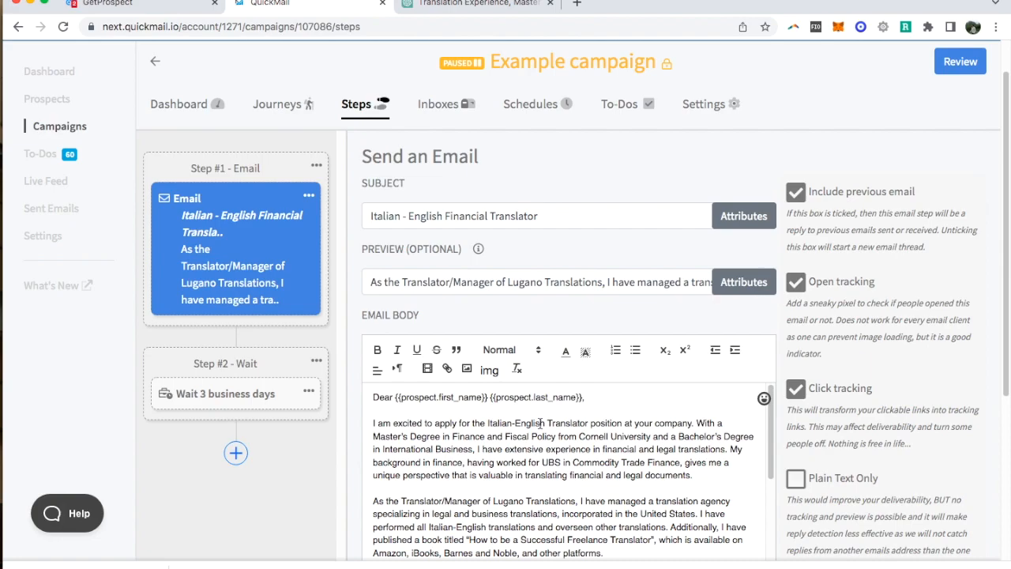
# - Switch to ChatGPT and send the follow-up request "Now make the cover letter for a financial translation job" in the translation experience chat
pyautogui.hotkey('ctrl', 'Tab')
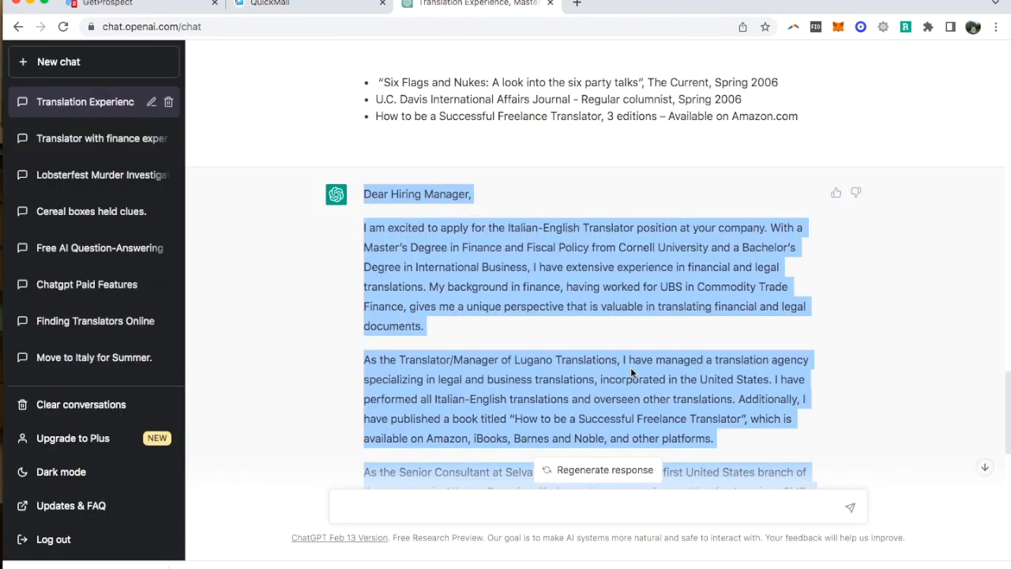
pyautogui.scroll(-10, 631, 368)
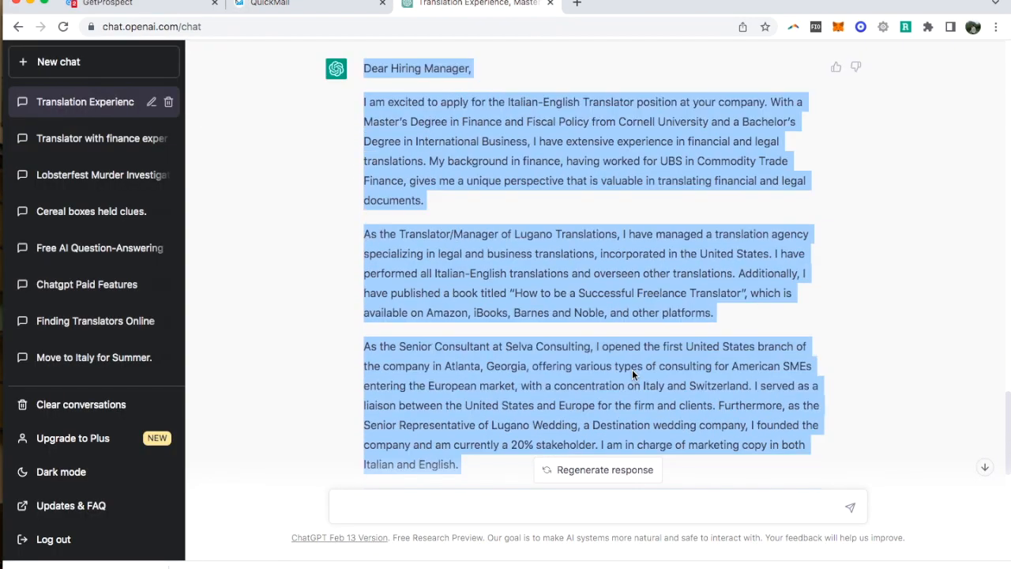
pyautogui.scroll(10, 518, 435)
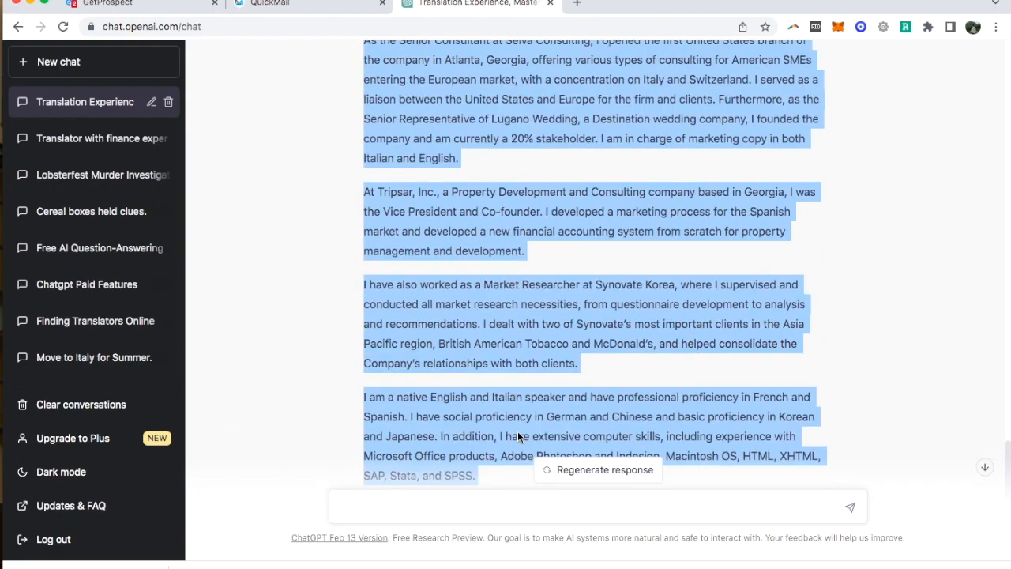
pyautogui.scroll(-10, 517, 435)
pyautogui.click(485, 503)
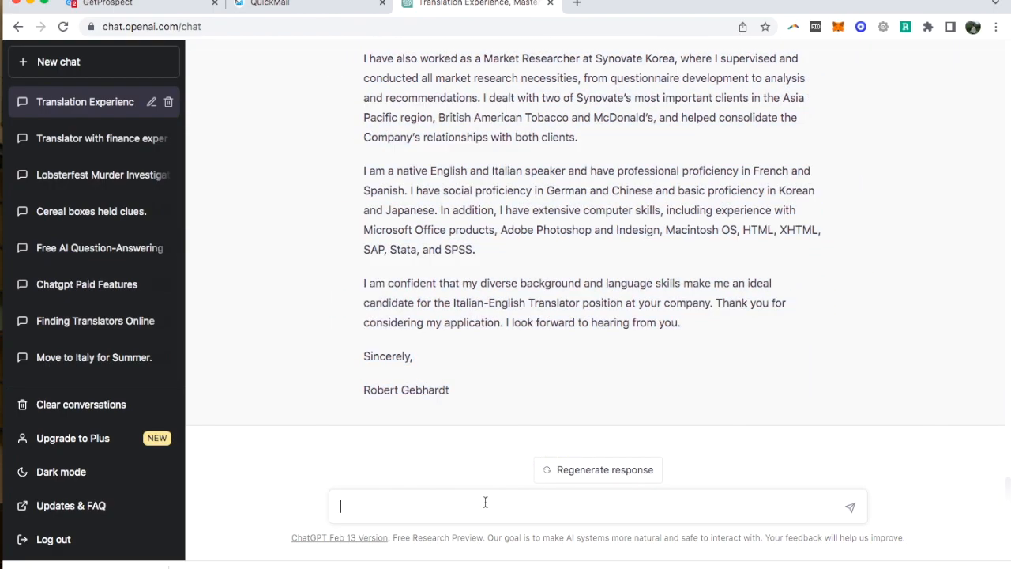
pyautogui.write('Now make the cover letter fora')
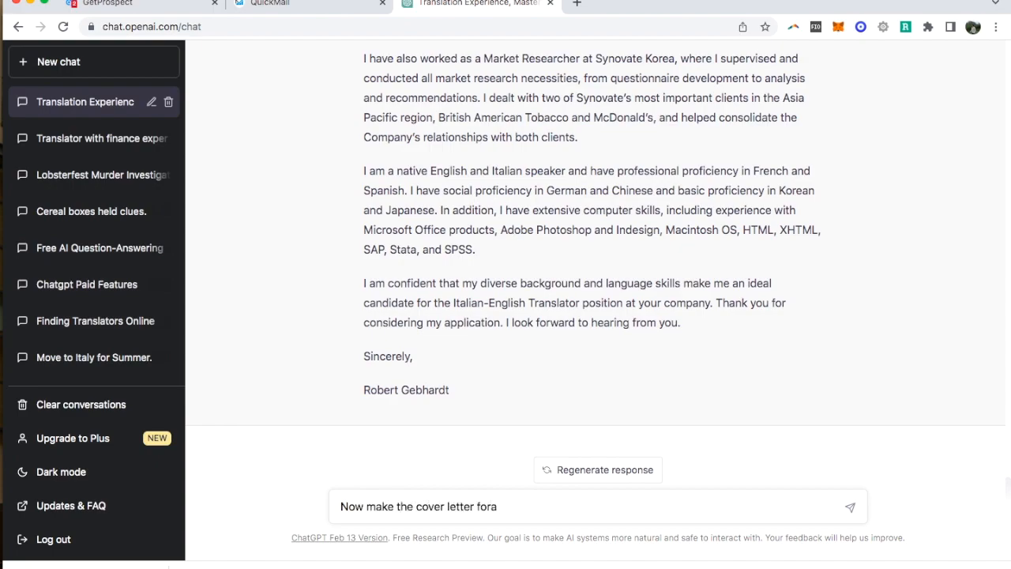
pyautogui.press('BackSpace')
pyautogui.write('afian')
pyautogui.press('BackSpace')
pyautogui.write('nancial translation job')
pyautogui.press('Return')
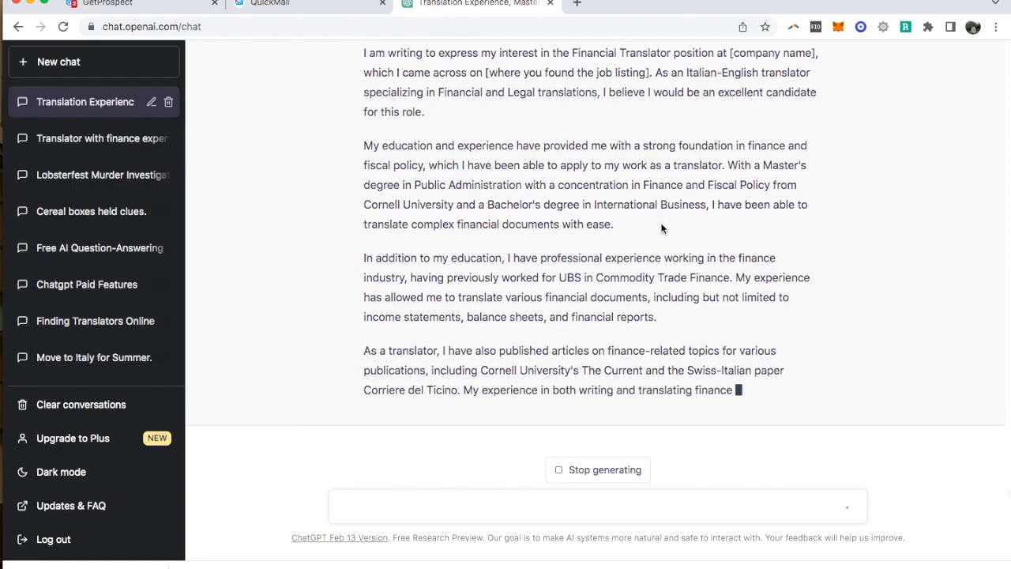
# - Review the new financial translation cover letter and the request above it, through to the closing signature
pyautogui.scroll(15, 661, 225)
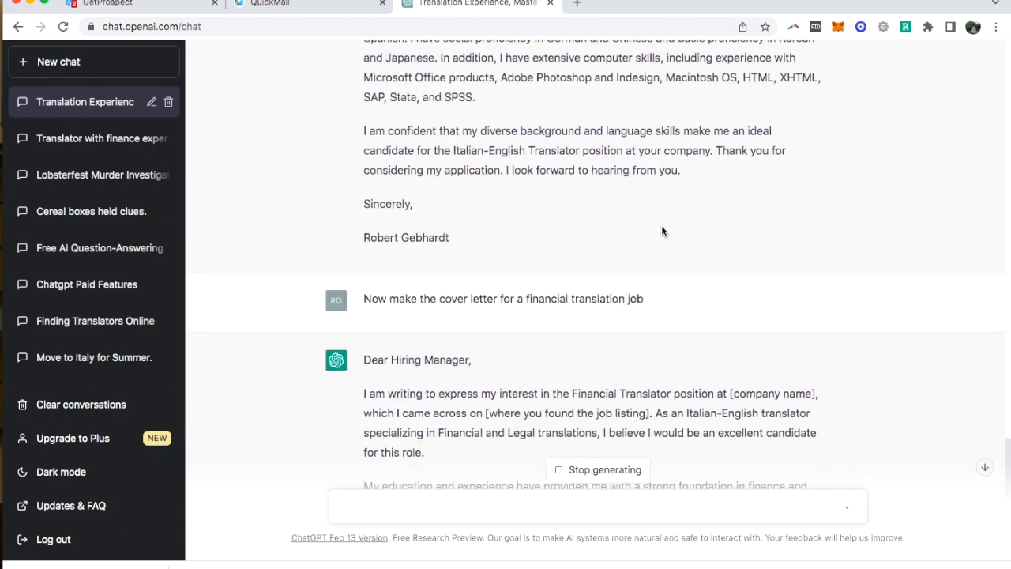
pyautogui.scroll(-3, 569, 411)
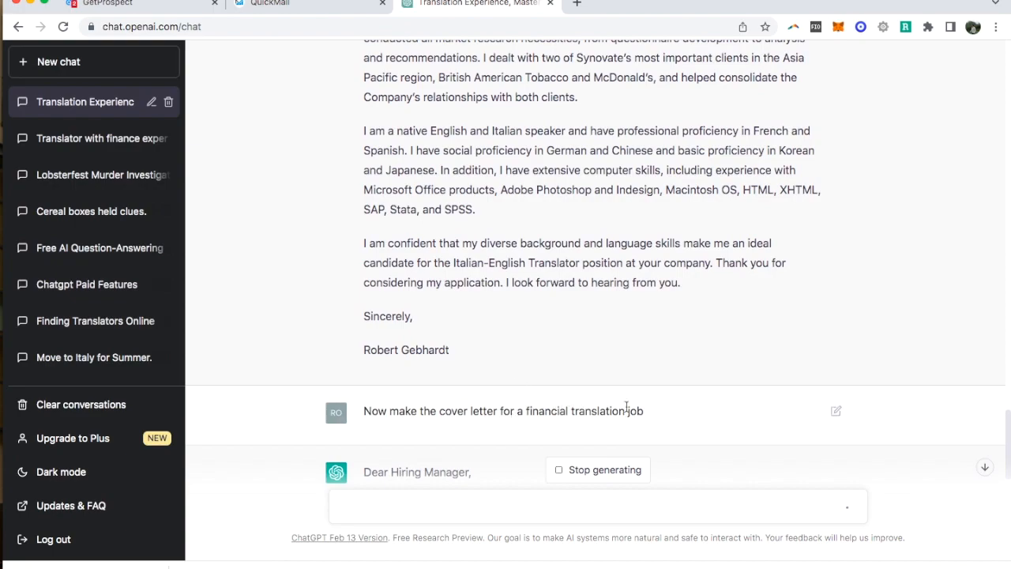
pyautogui.scroll(-7, 684, 408)
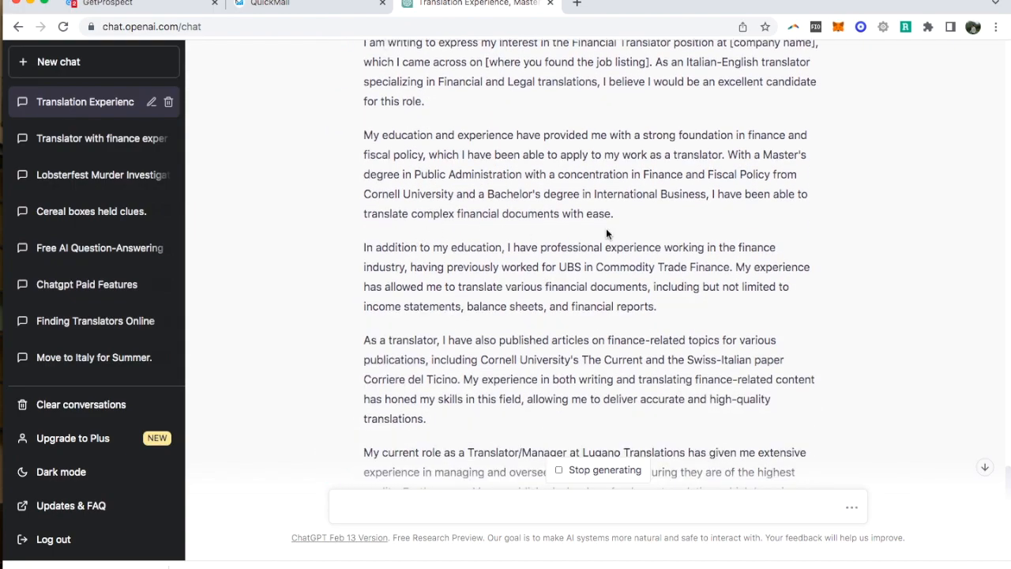
pyautogui.scroll(2, 794, 332)
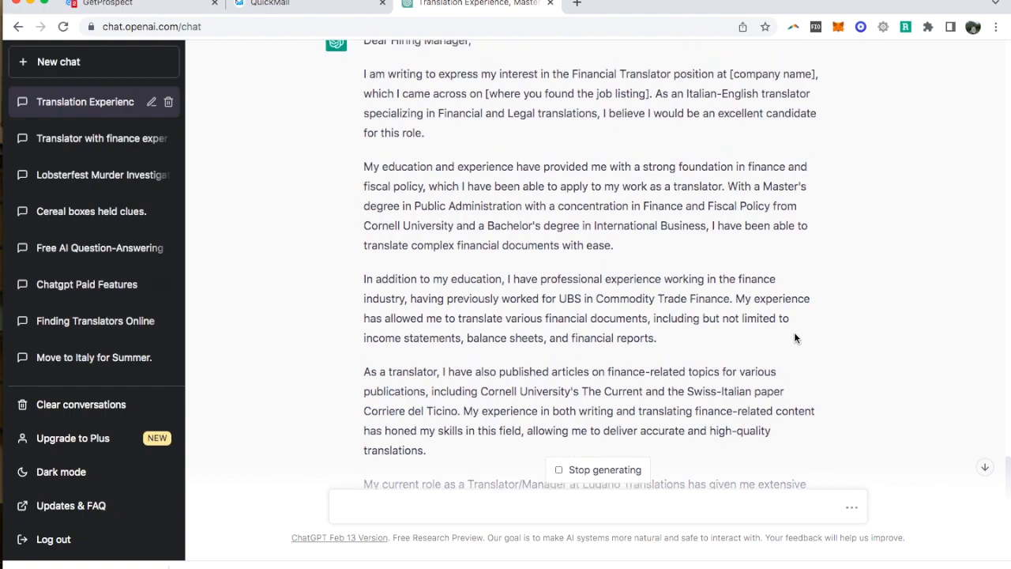
pyautogui.scroll(-5, 696, 333)
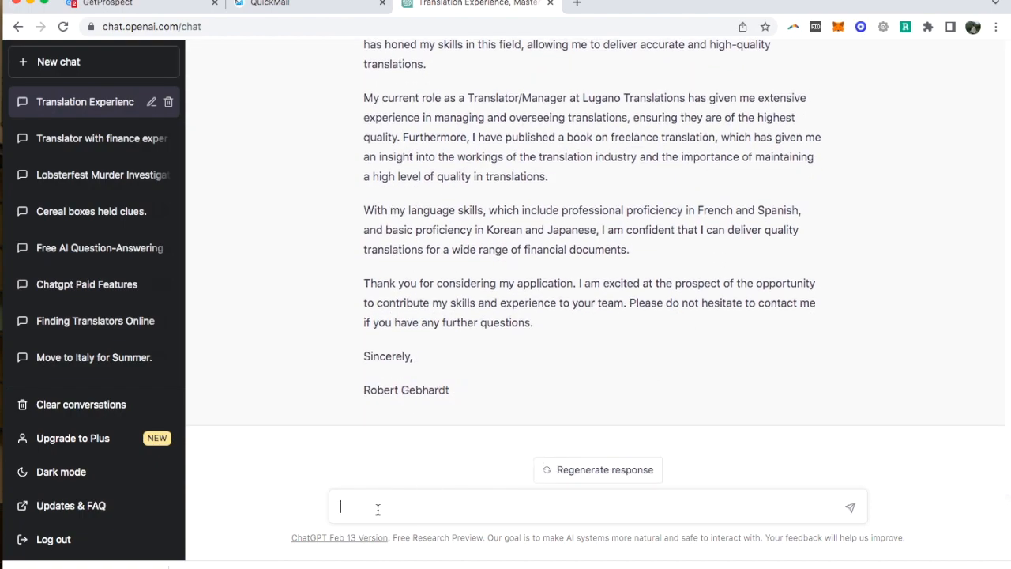
pyautogui.scroll(10, 456, 425)
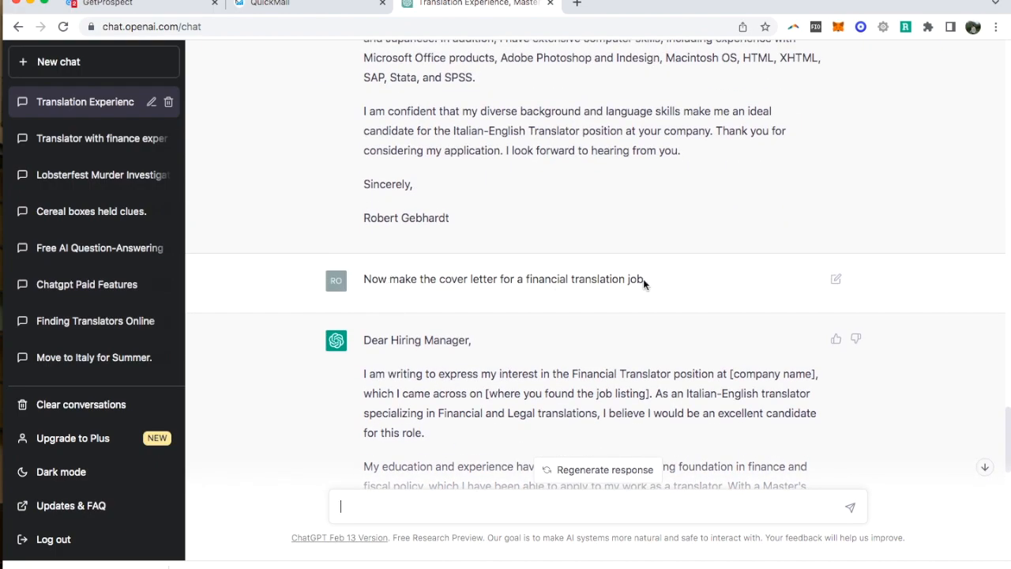
pyautogui.scroll(-10, 465, 434)
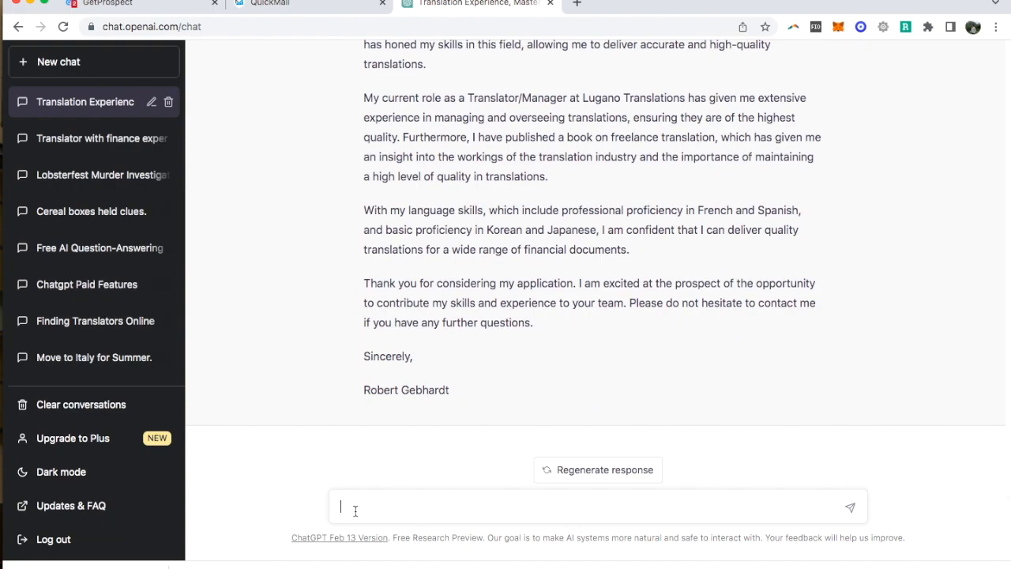
# - Check the GetProspect lists and the QuickMail campaign, and return to ChatGPT to reread the financial translation cover letter
pyautogui.click(167, 6)
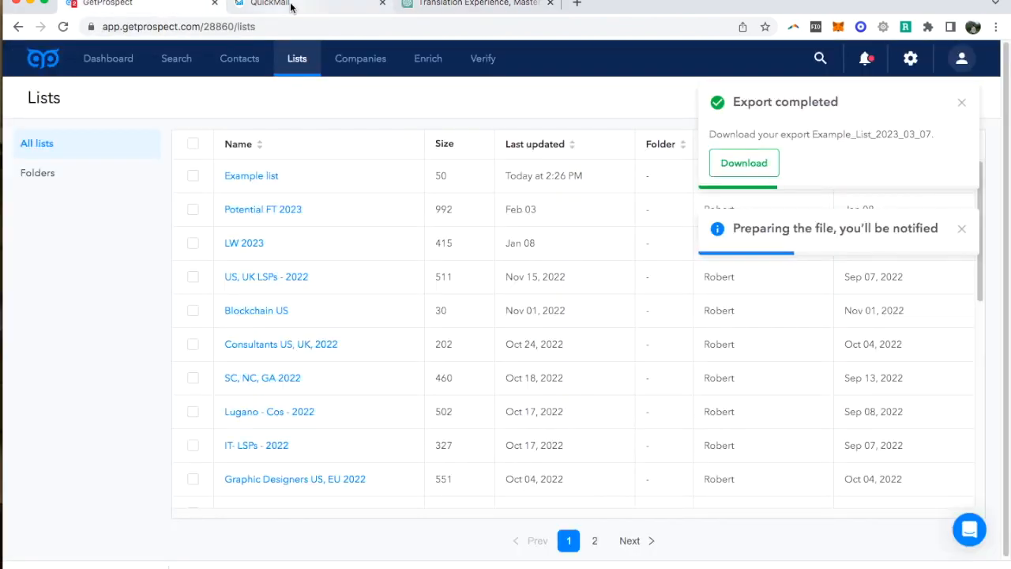
pyautogui.click(291, 6)
pyautogui.click(436, 7)
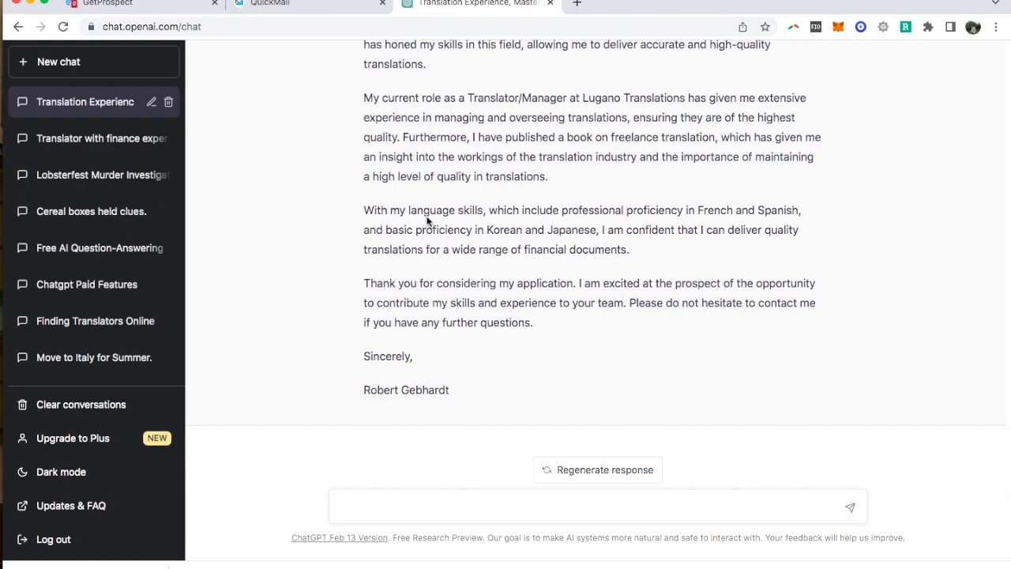
pyautogui.scroll(15, 428, 218)
pyautogui.scroll(-8, 428, 217)
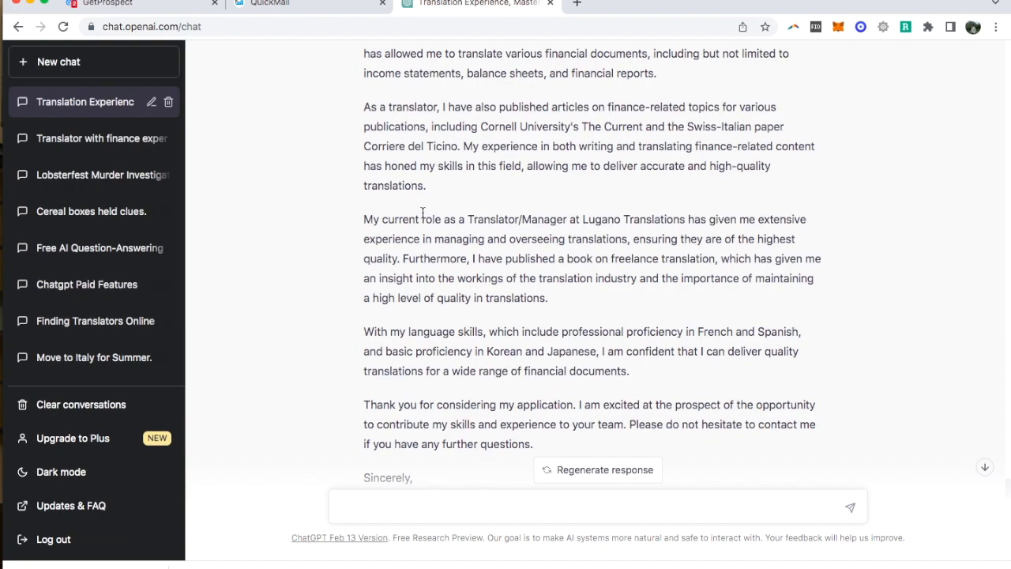
pyautogui.scroll(3, 446, 206)
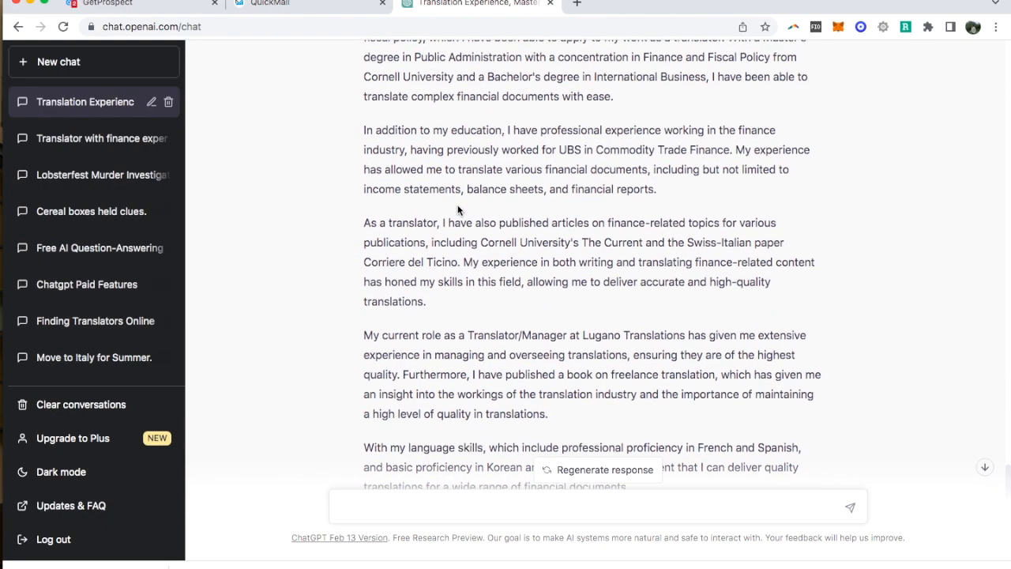
pyautogui.scroll(6, 458, 205)
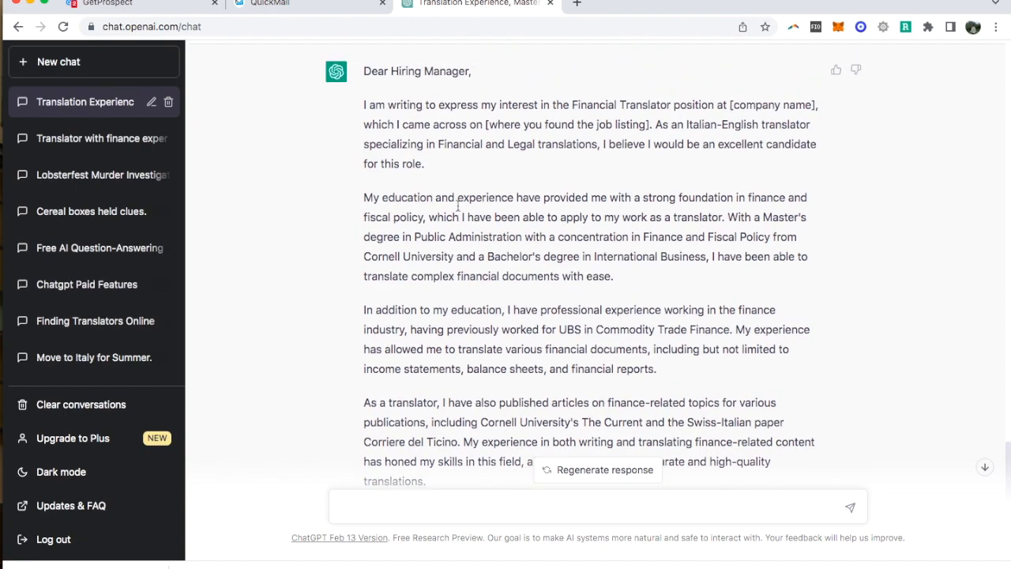
pyautogui.scroll(-1, 458, 206)
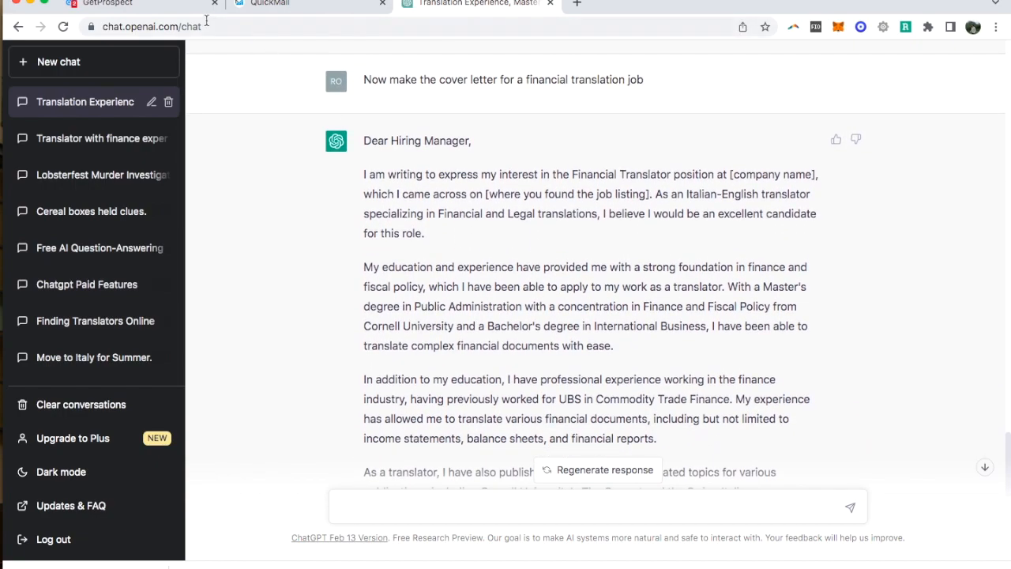
# - Revisit GetProspect, QuickMail and the ChatGPT letter in turn, finishing on the QuickMail campaign's Step #1 email
pyautogui.click(169, 5)
pyautogui.click(280, 6)
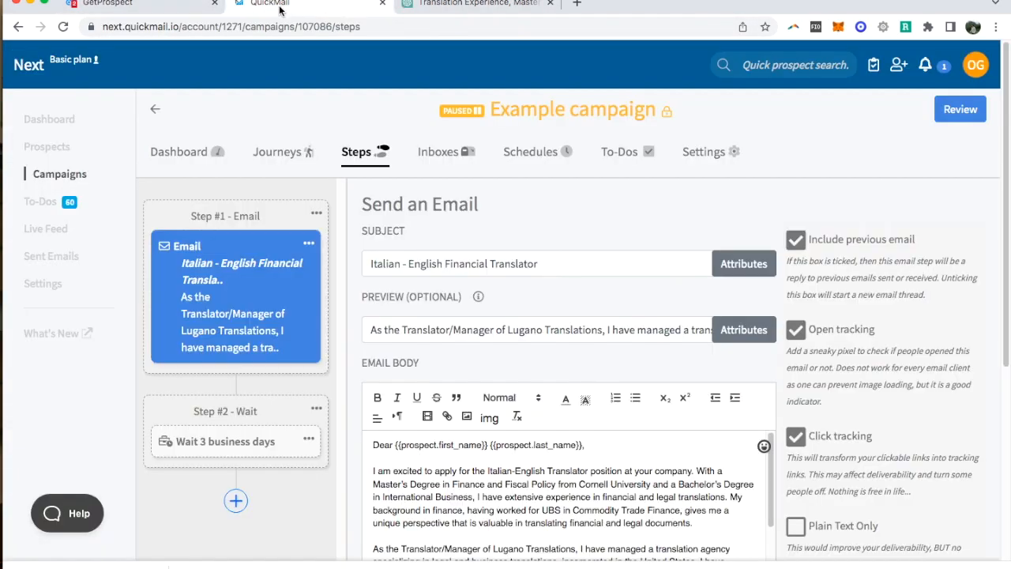
pyautogui.click(456, 4)
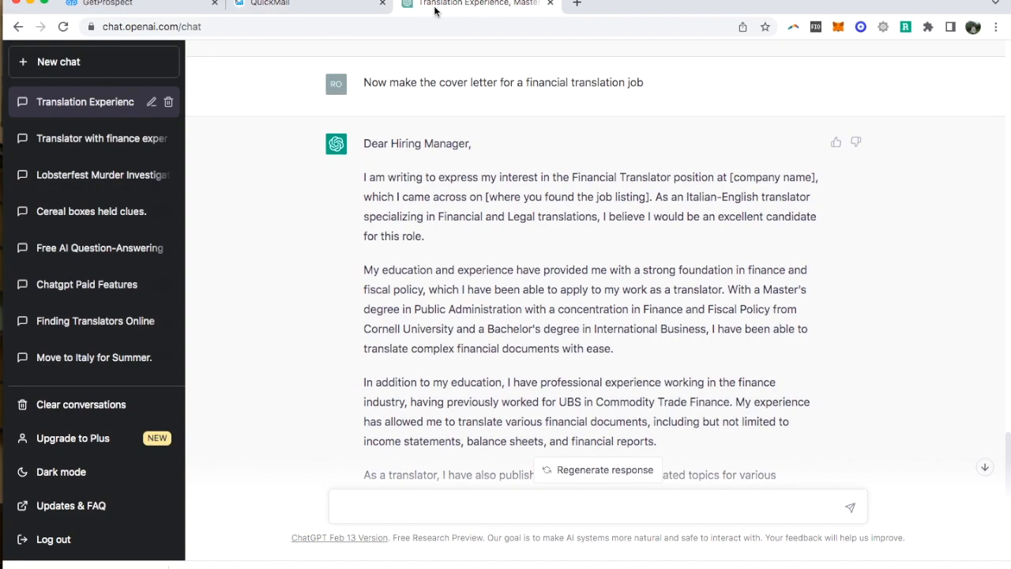
pyautogui.click(181, 7)
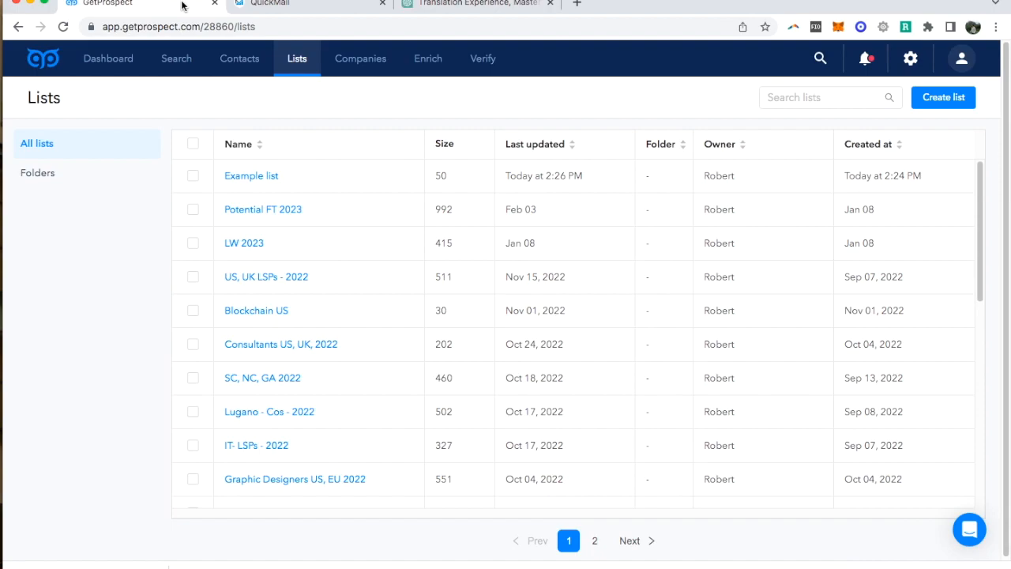
pyautogui.click(312, 6)
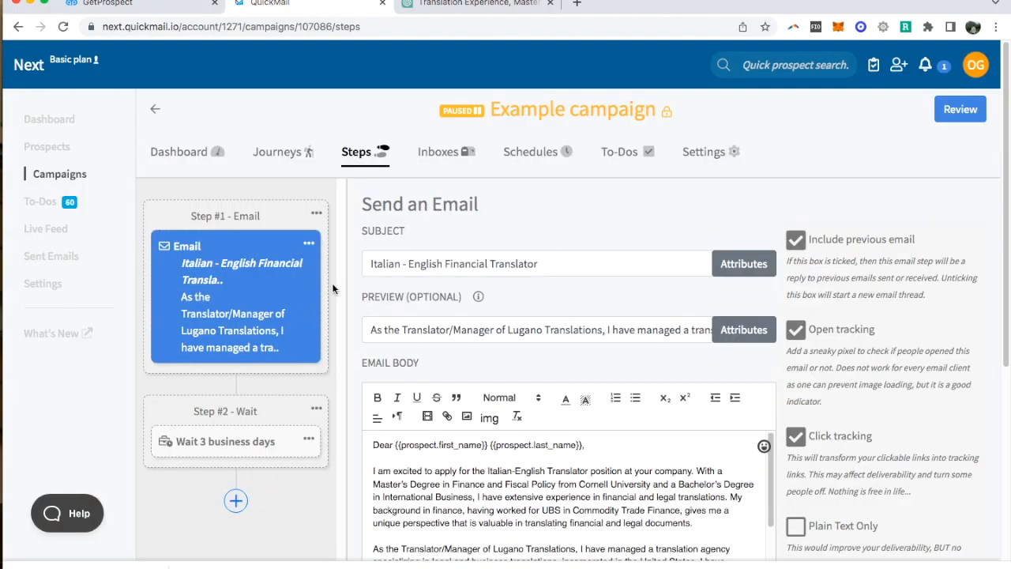
# - Look over the Step #1 email's subject, preview and opening paragraphs, and switch back to the ChatGPT financial translation cover letter
pyautogui.scroll(-2, 465, 377)
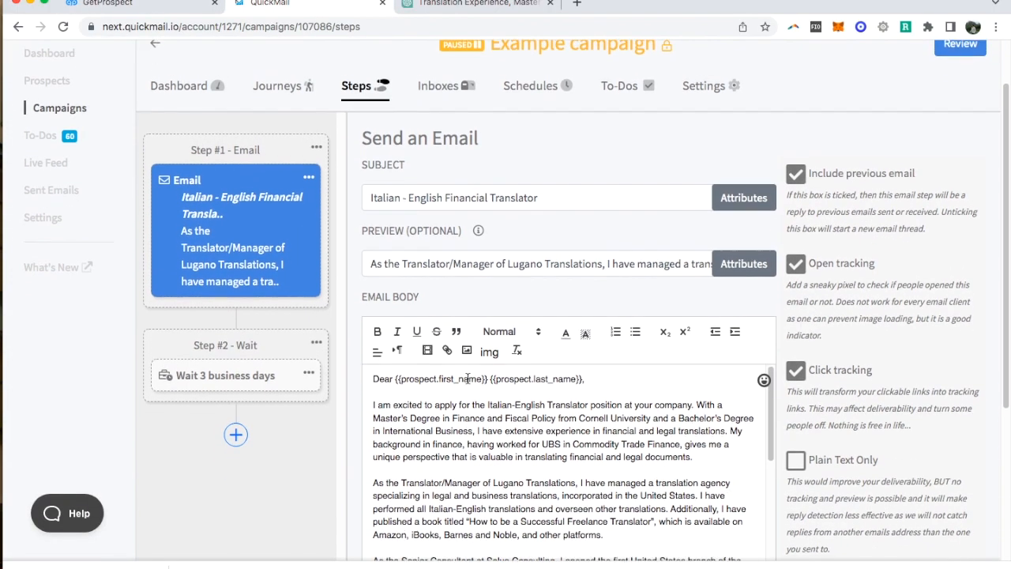
pyautogui.scroll(2, 467, 377)
pyautogui.scroll(-2, 468, 377)
pyautogui.scroll(-2, 468, 377)
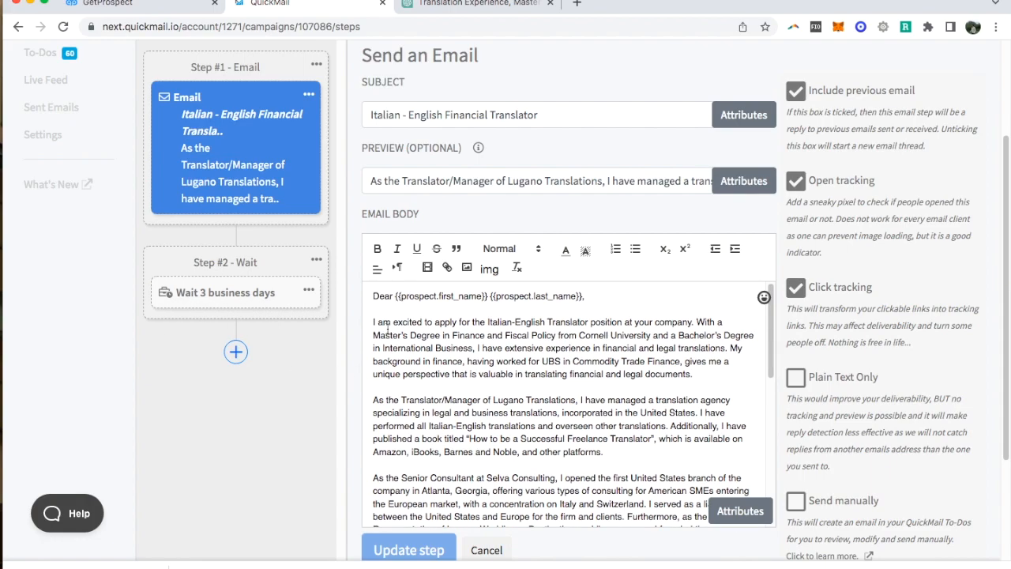
pyautogui.scroll(2, 322, 335)
pyautogui.scroll(2, 321, 335)
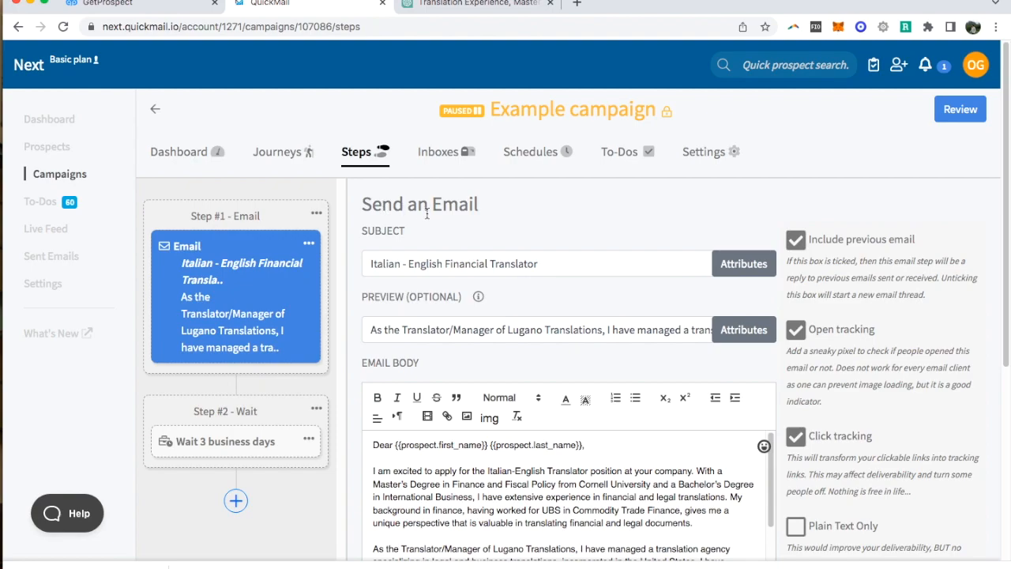
pyautogui.click(437, 8)
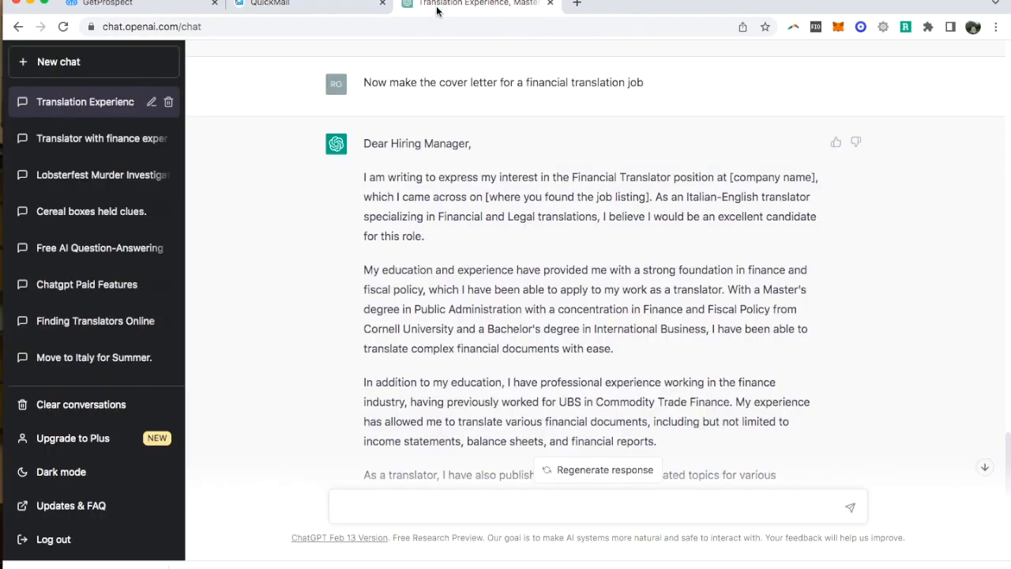